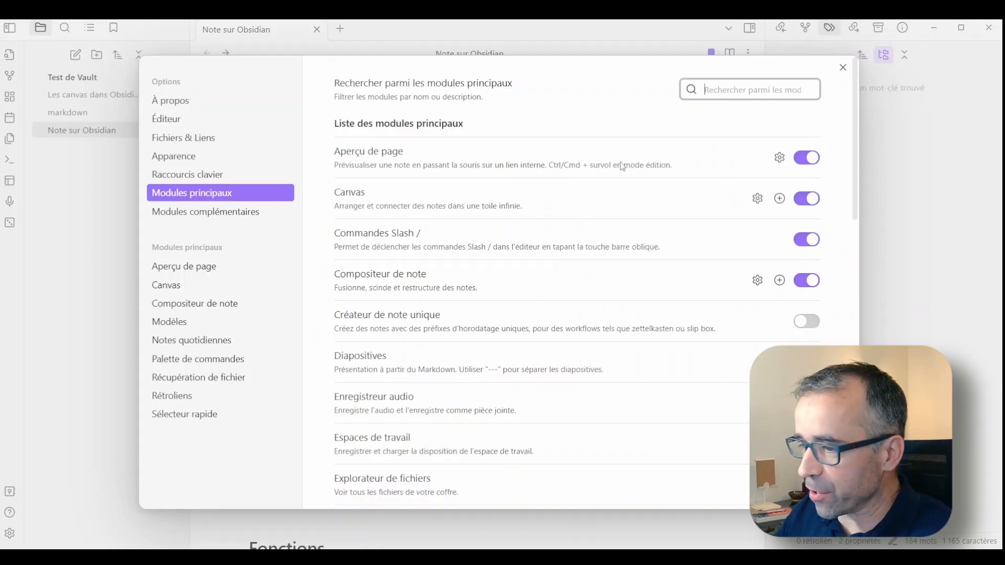
Preview the linked markdown note from the Fonctions section of Note sur Obsidian and read through its source code examples
left_click(843, 67)
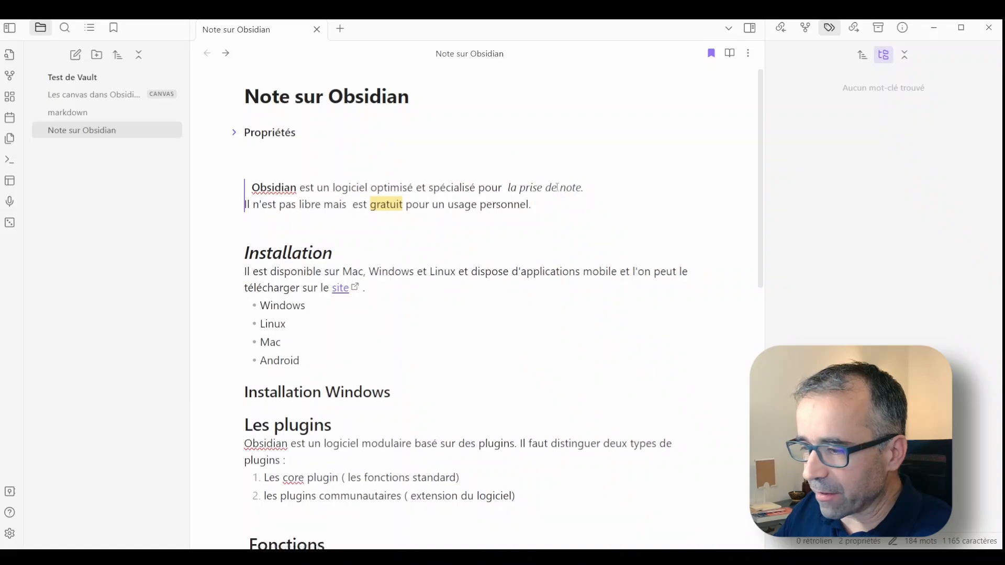
scroll(545, 186, "down", 6)
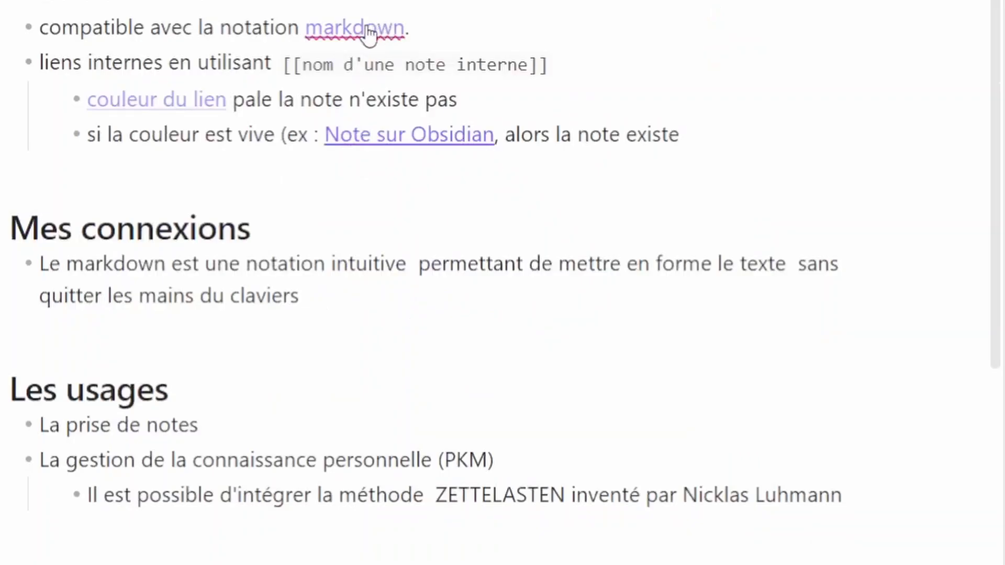
mouse_move(370, 36)
scroll(482, 153, "down", 3)
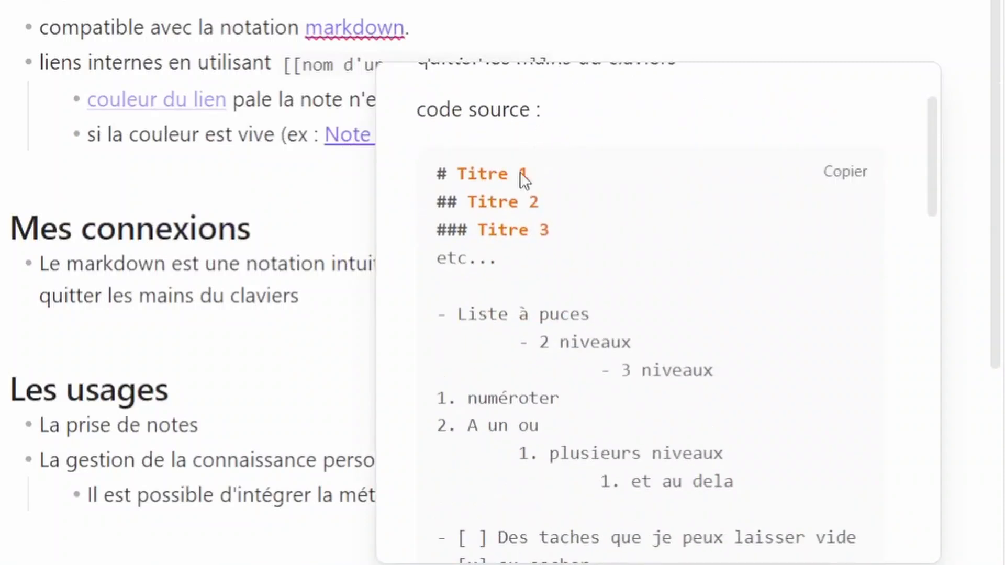
scroll(664, 246, "down", 10)
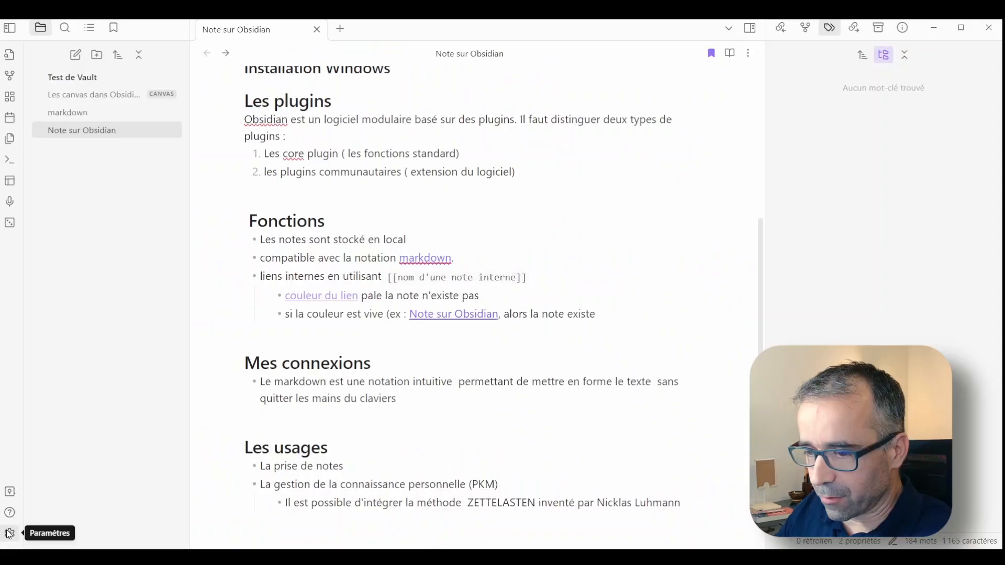
Open the canvas Les canvas dans Obsidian and examine its linked note, video and web page cards
left_click(10, 534)
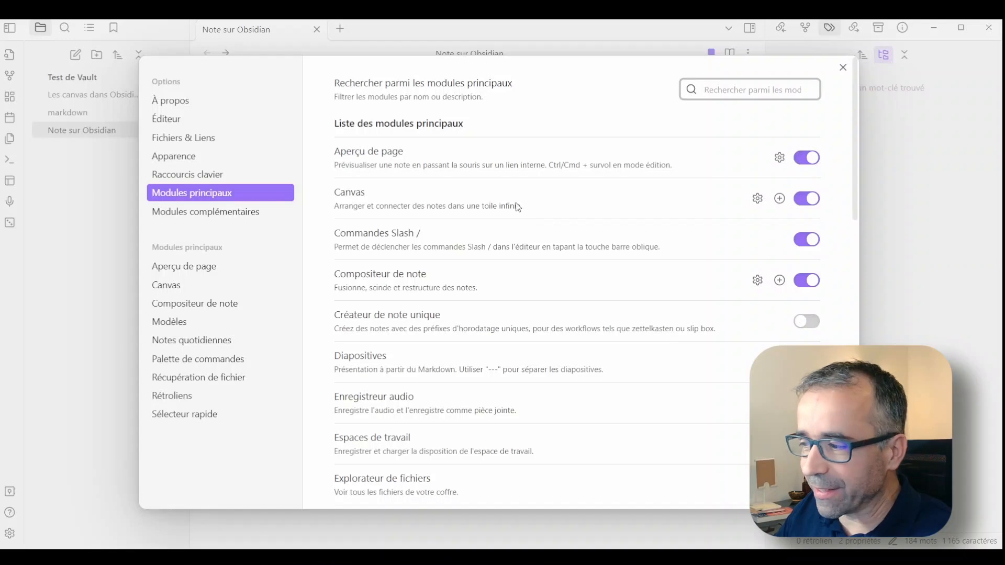
left_click(902, 146)
left_click(107, 95)
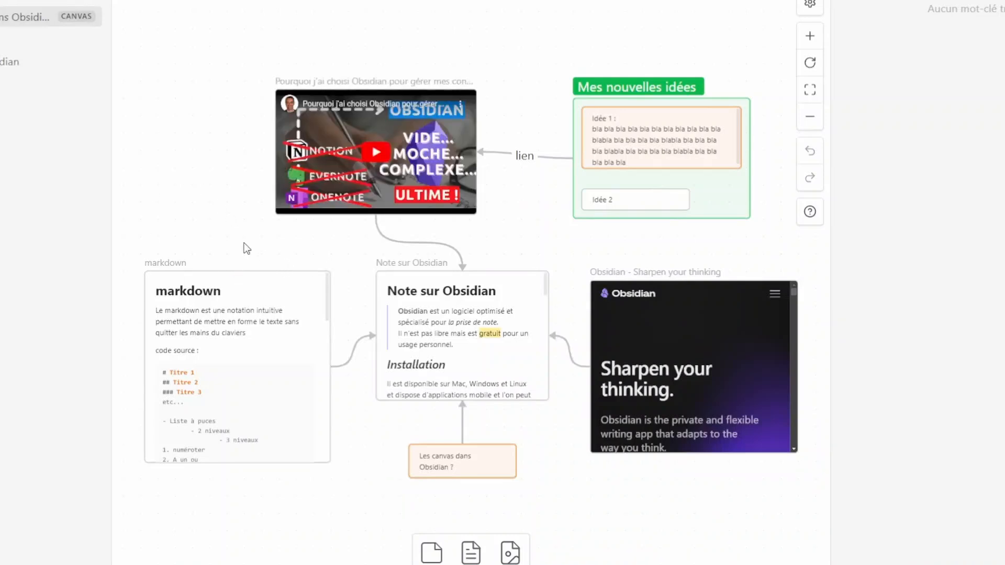
scroll(248, 249, "up", 2)
scroll(262, 259, "down", 3)
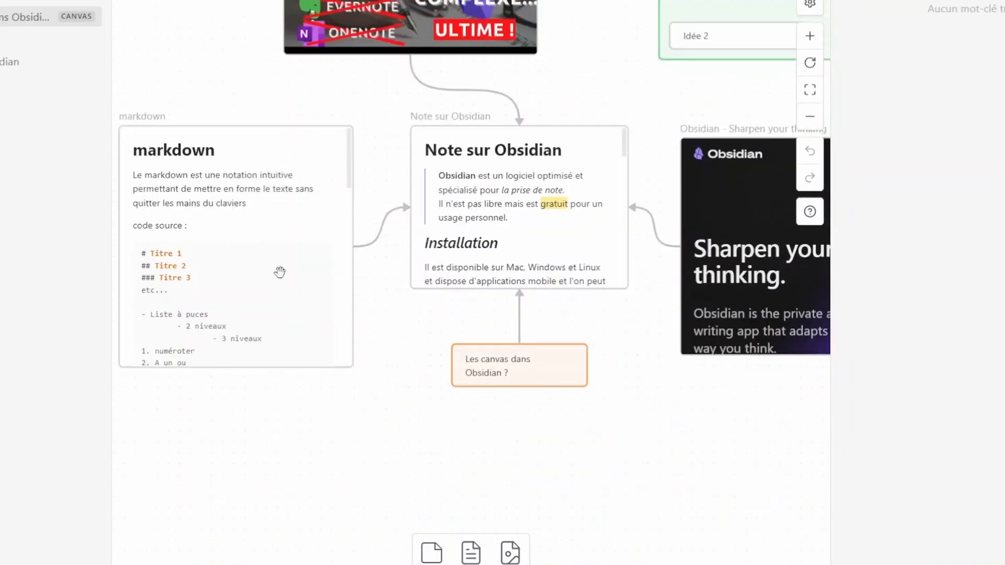
scroll(262, 246, "up", 4)
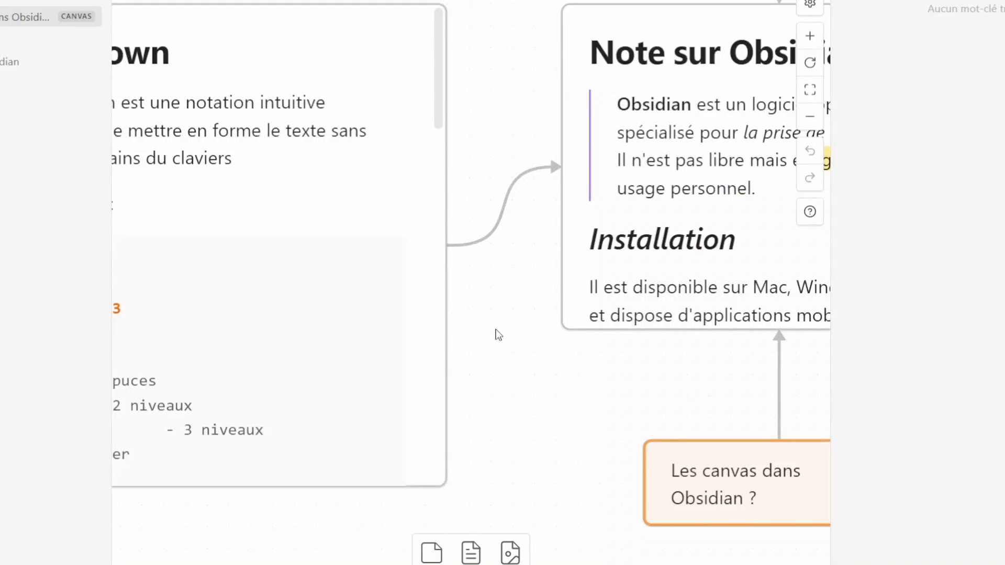
scroll(498, 335, "down", 6)
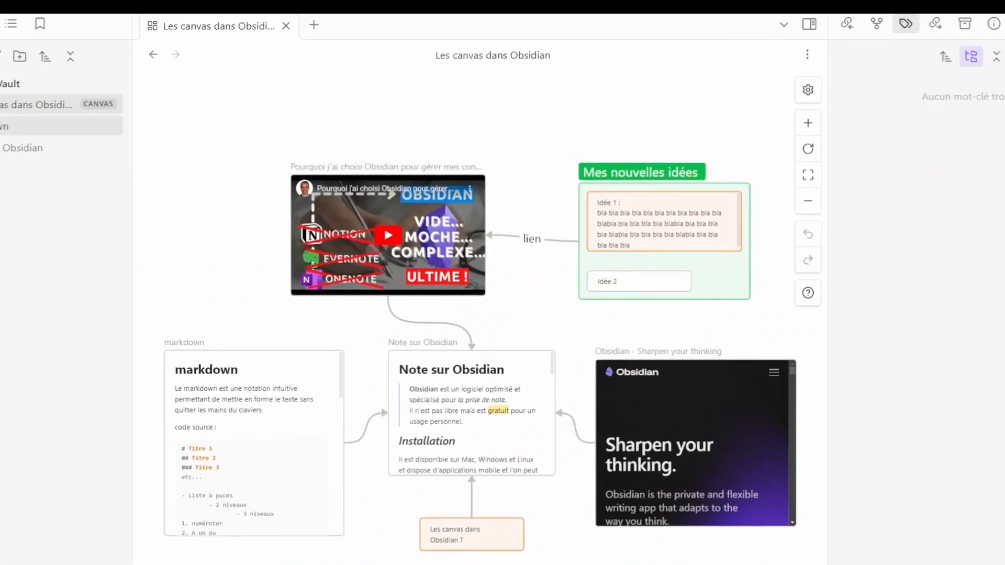
In the markdown note, run the slash command Fractionner vers la droite to split the view to the right
left_click(4, 127)
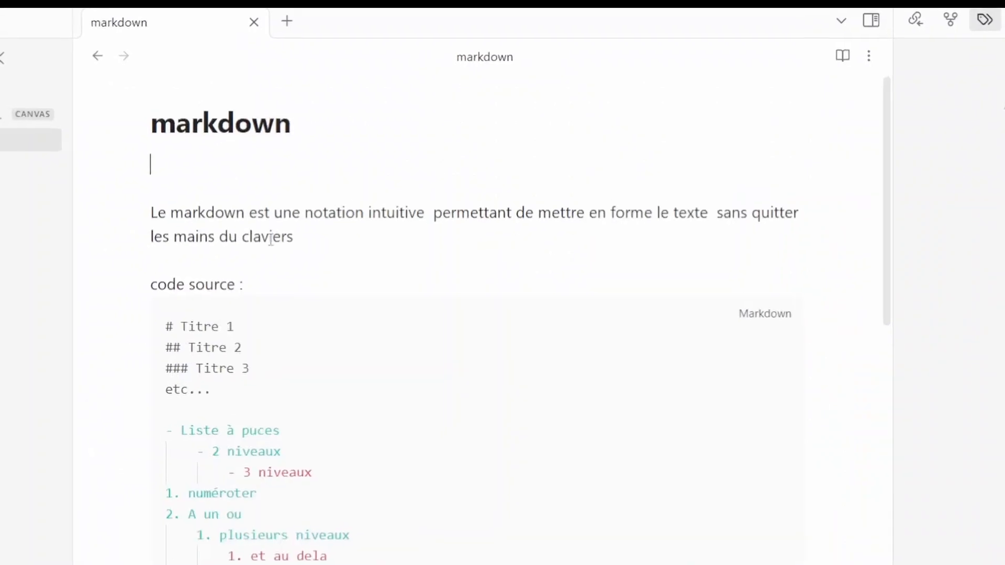
left_click(185, 192)
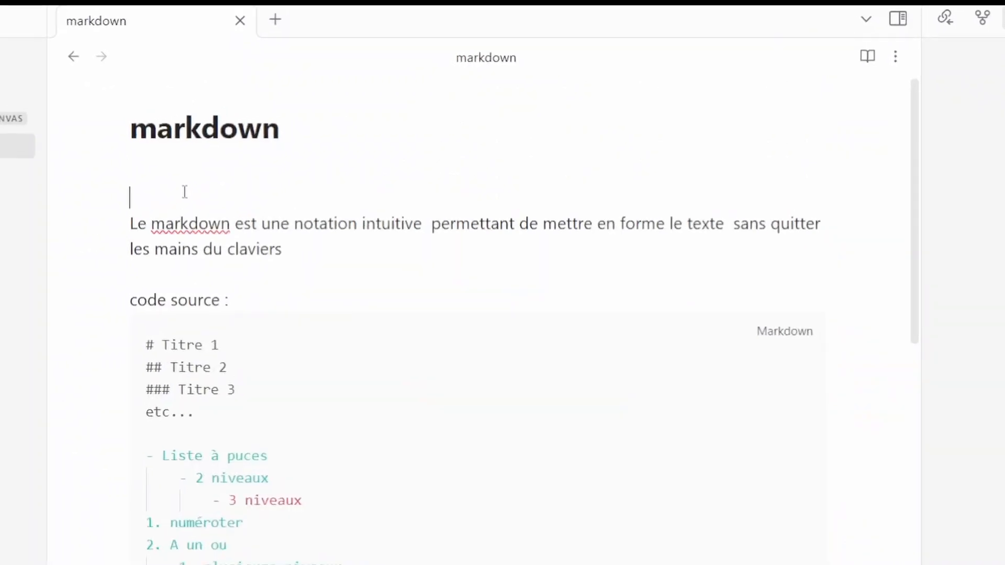
type("/")
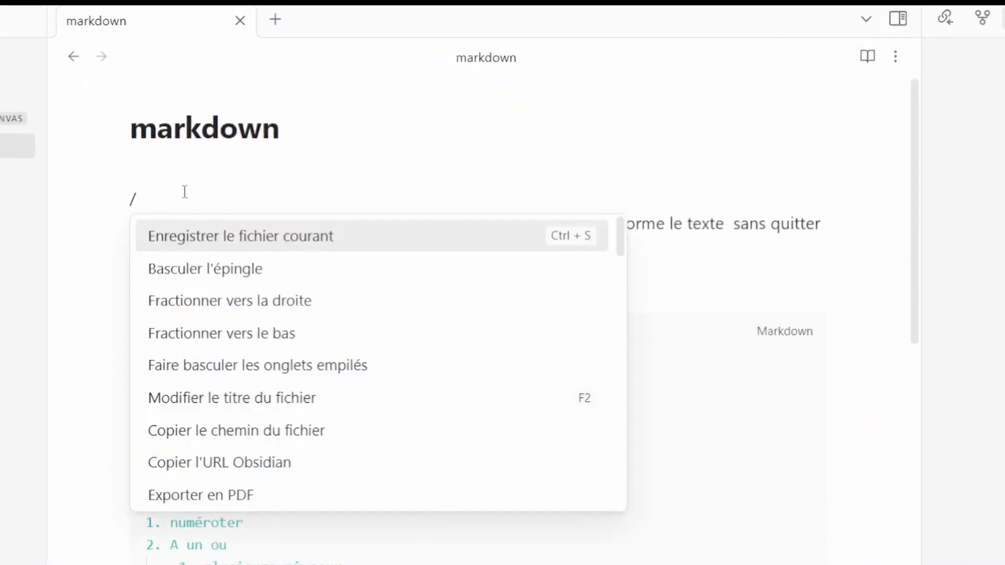
key("Down")
key("Down")
key("Return")
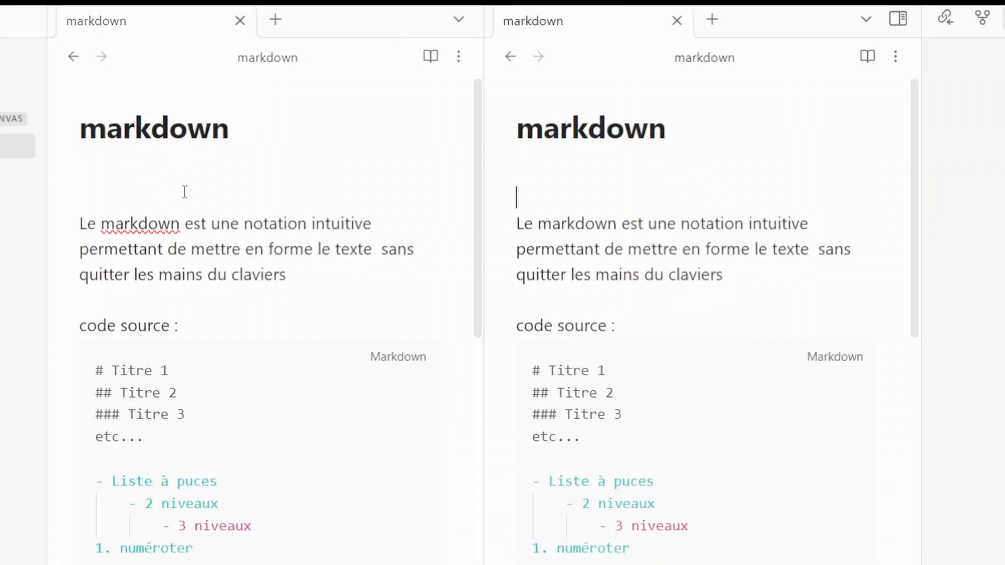
left_click_drag(480, 144, 516, 150)
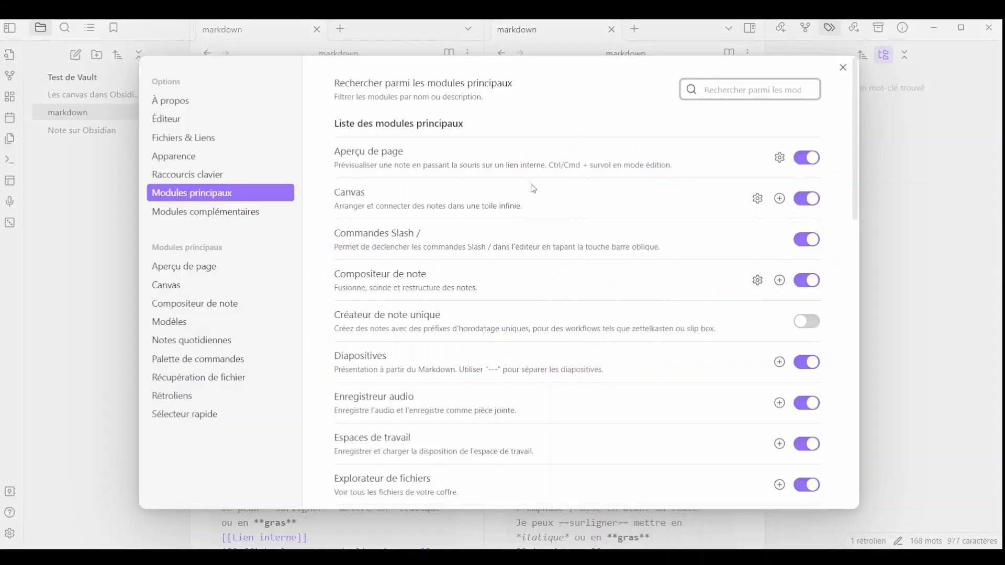
Extract the Les plugins heading and its text from Note sur Obsidian into a new note named Les plugins
scroll(534, 188, "down", 2)
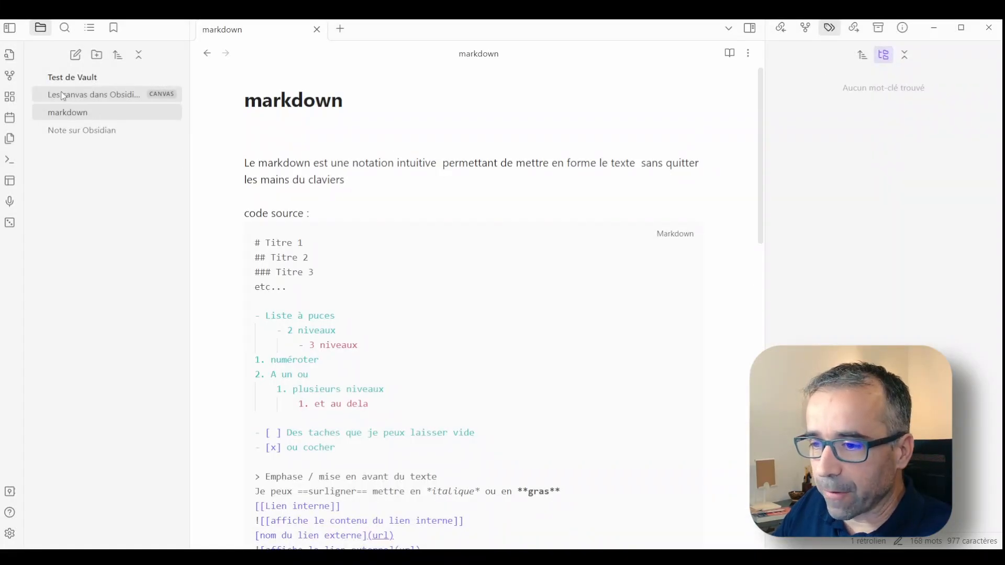
left_click(89, 135)
scroll(443, 223, "down", 8)
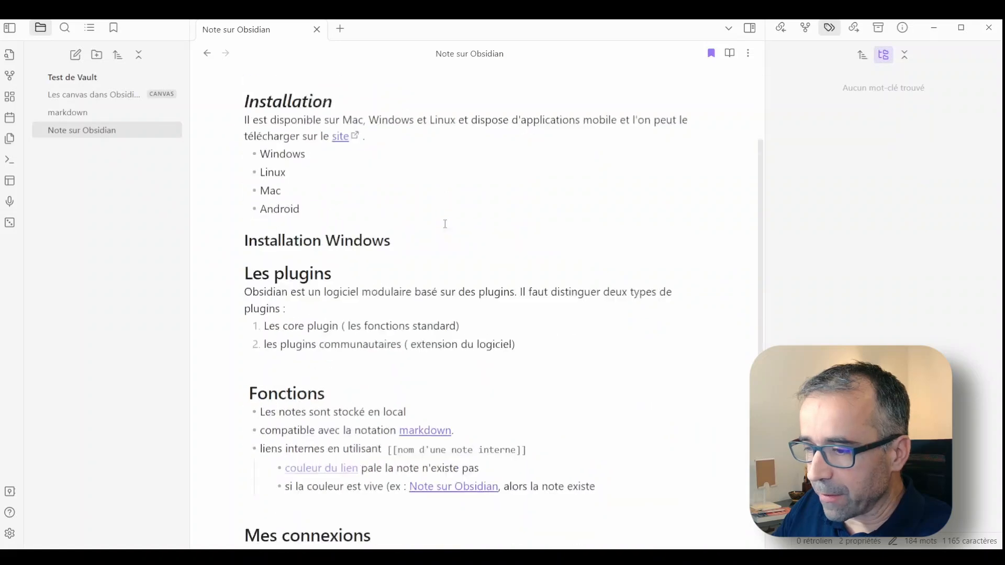
scroll(445, 223, "up", 2)
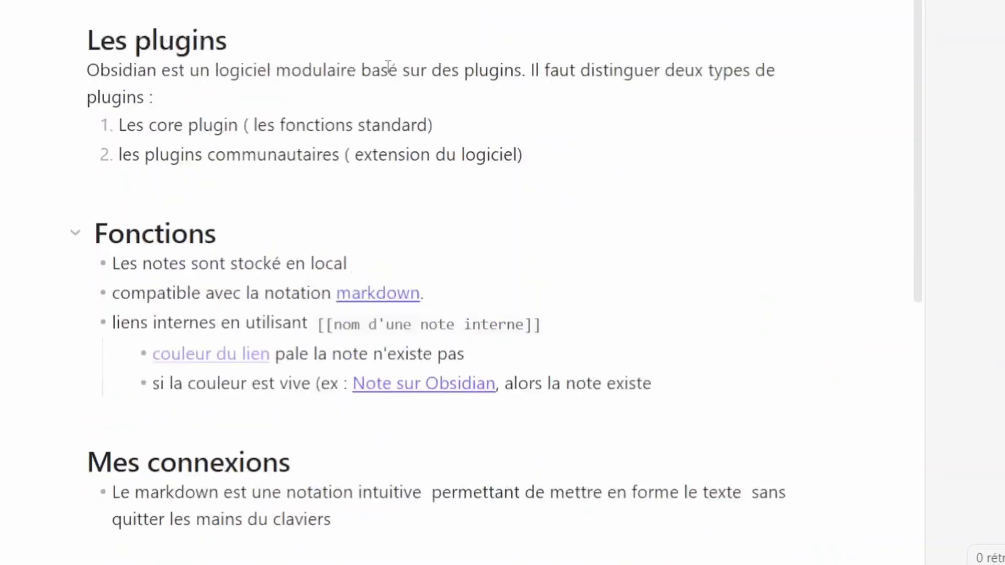
scroll(532, 193, "up", 1)
left_click_drag(532, 193, 254, 139)
left_click_drag(102, 101, 27, 61)
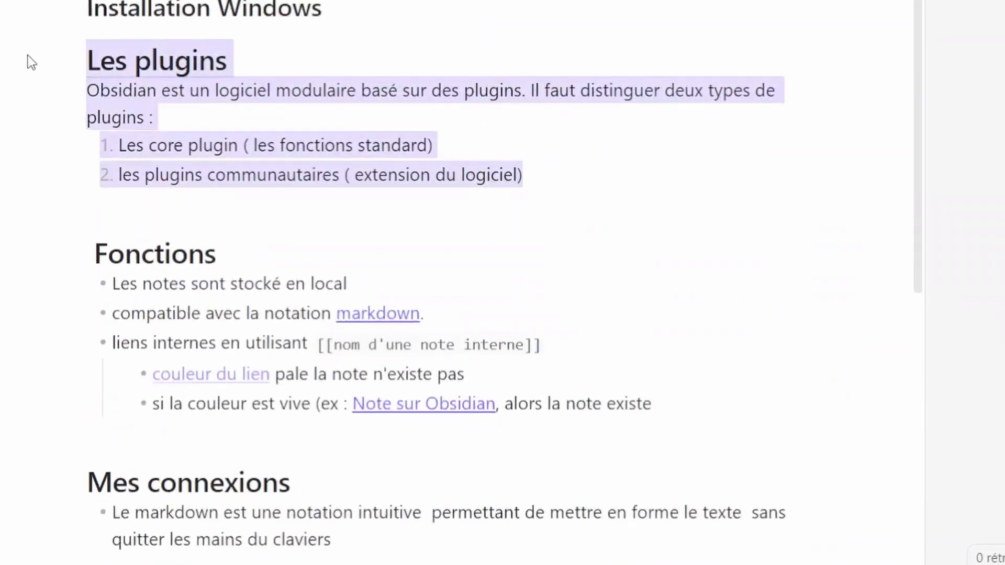
right_click(187, 64)
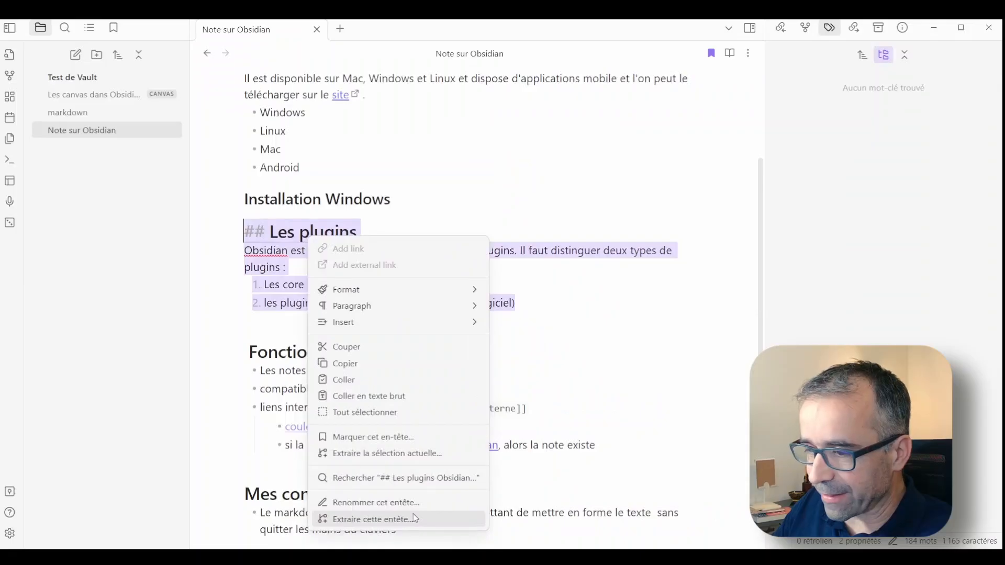
left_click(359, 516)
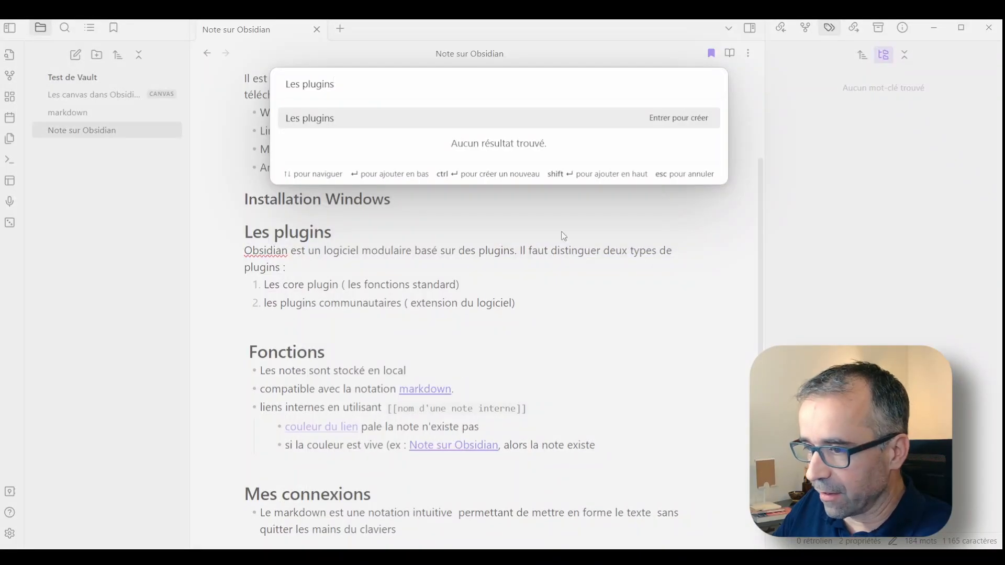
key("Return")
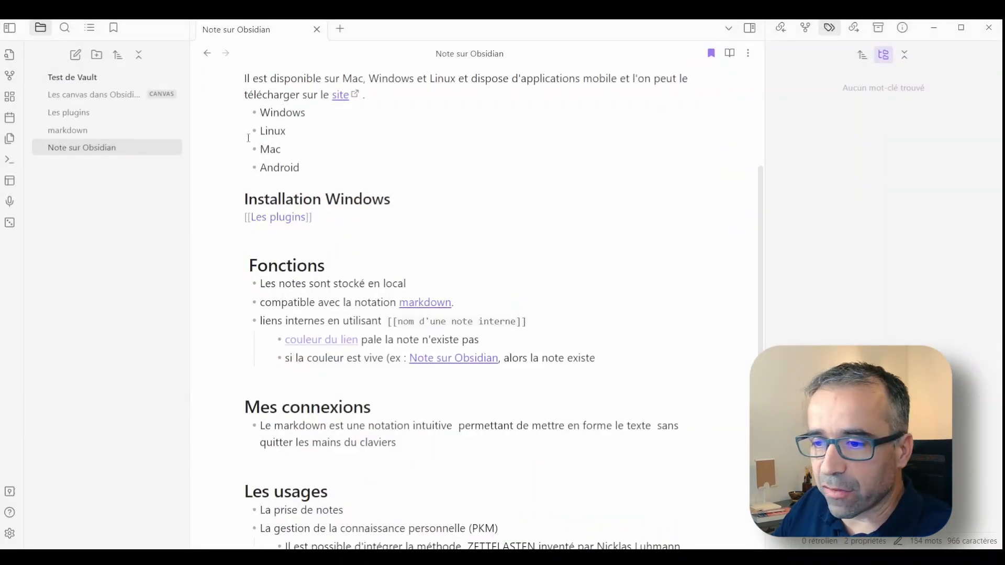
Add an empty third item to the numbered list in the Les plugins note and create a note titled Nouvelle note
left_click(68, 112)
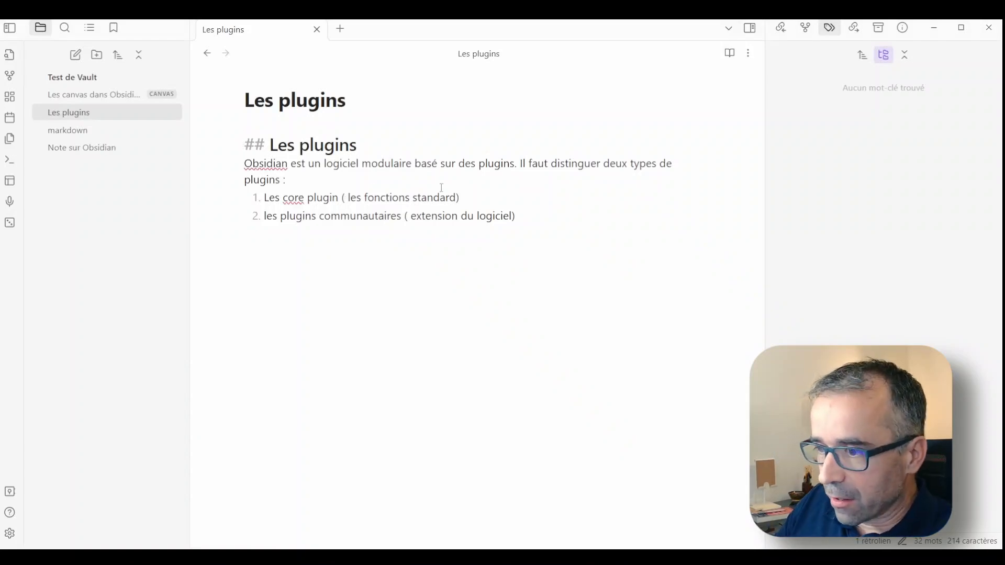
left_click(543, 258)
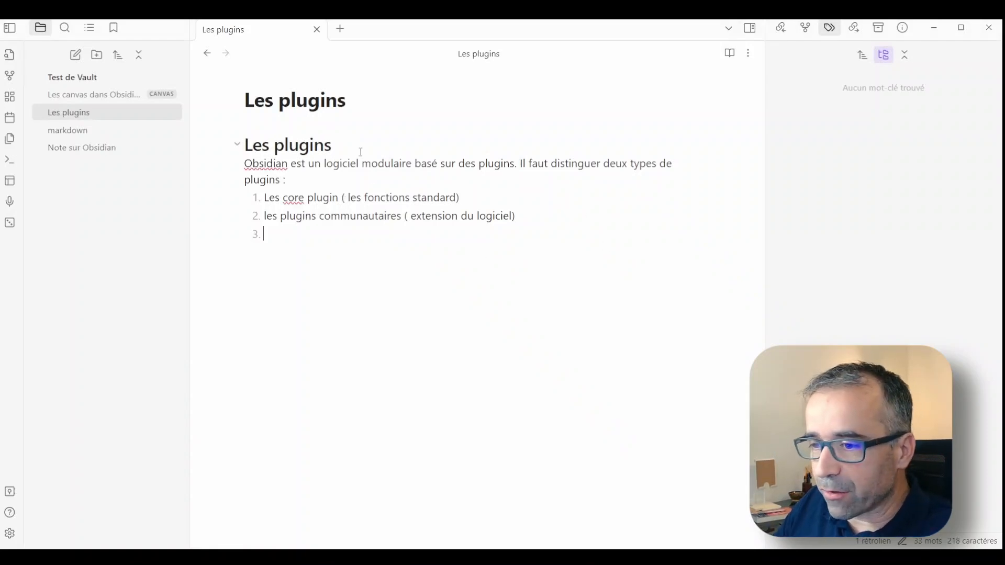
left_click(76, 55)
type("Nouv")
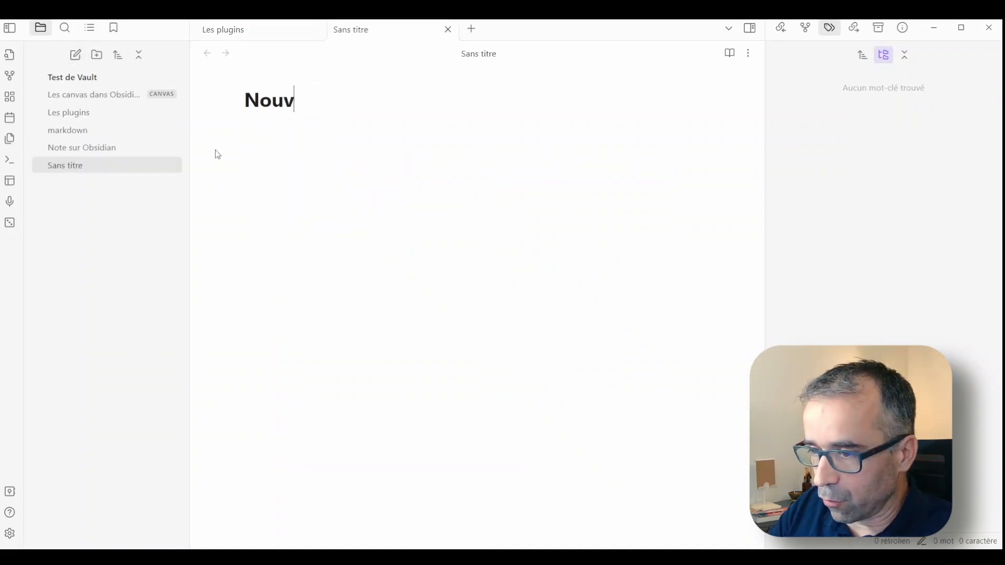
type("elle note")
key("Return")
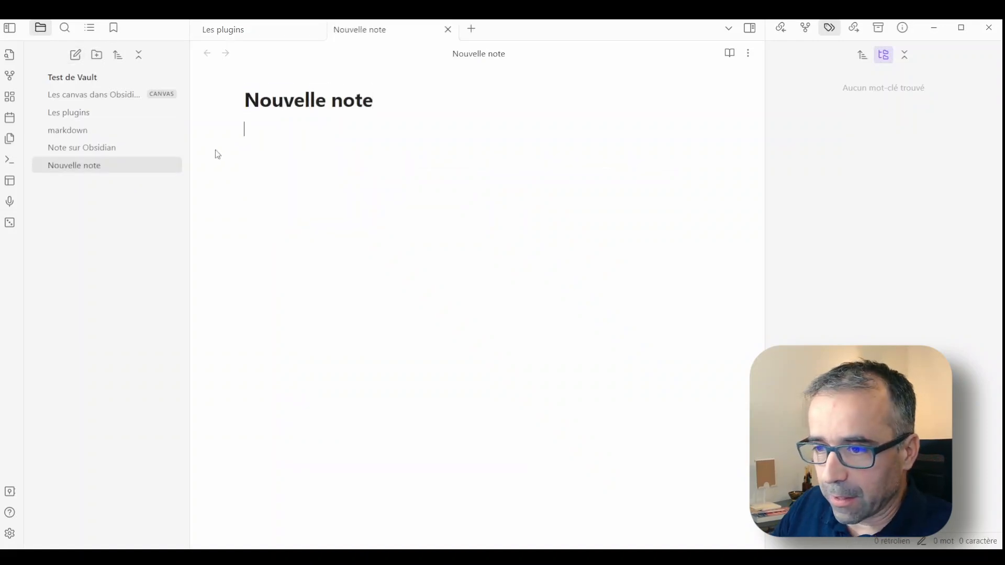
Merge the Les plugins note into Nouvelle note with the file merge command
left_click(93, 114)
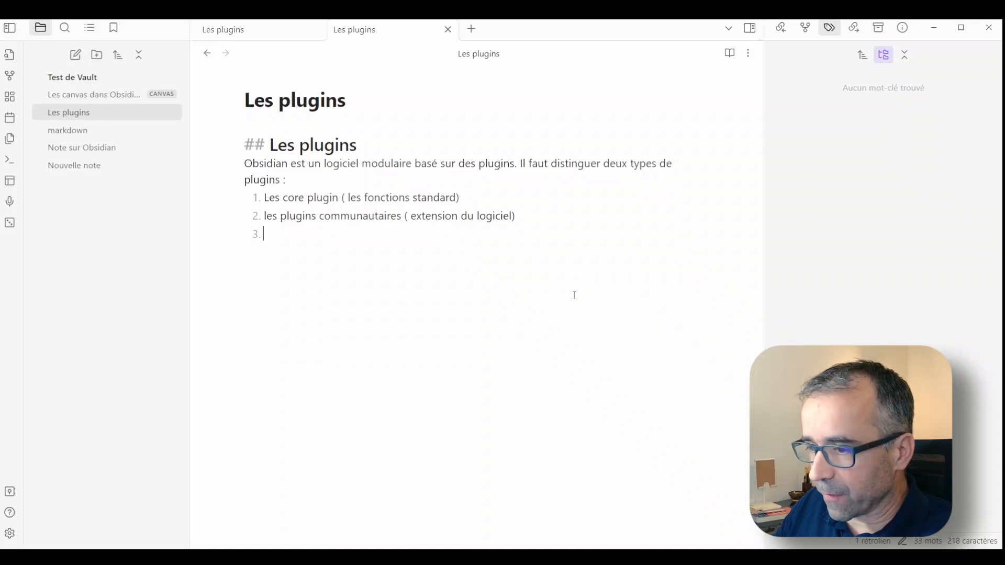
key("ctrl+p")
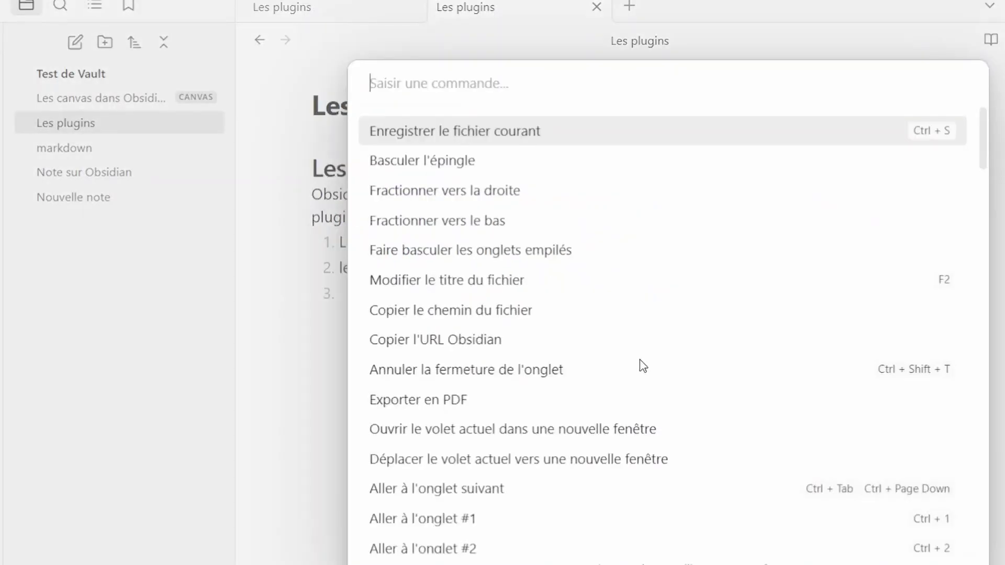
type("fu")
key("BackSpace")
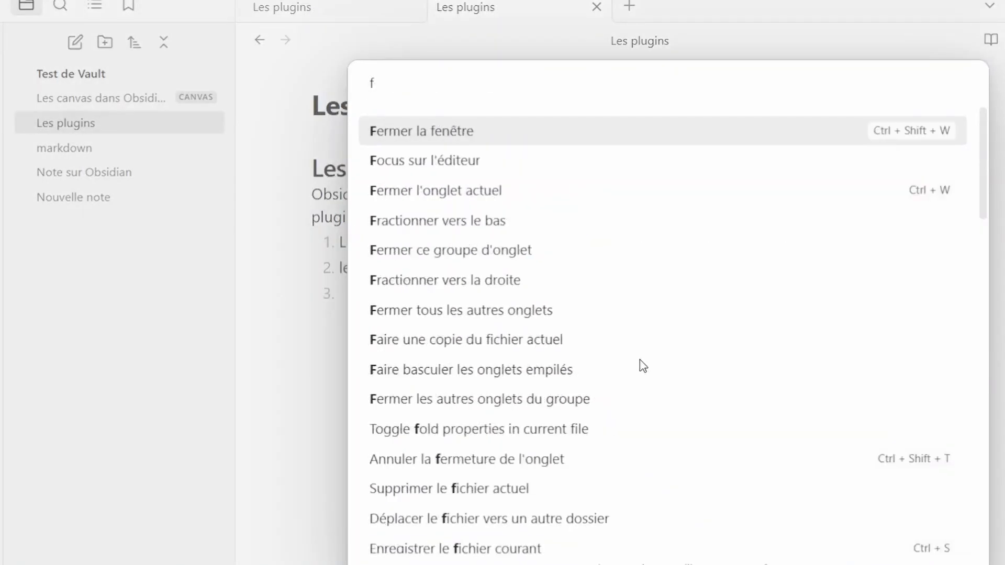
type("us")
key("Return")
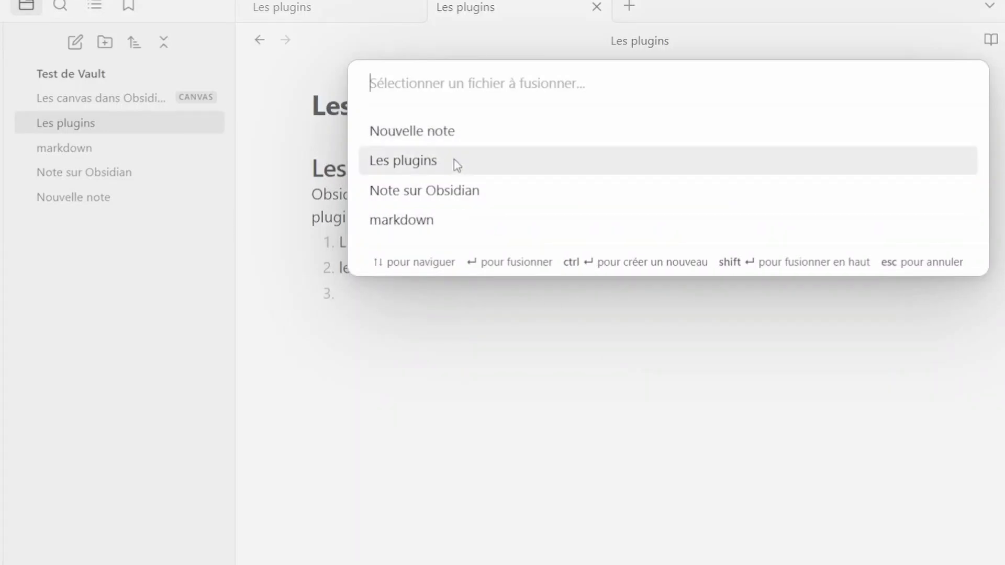
left_click(461, 145)
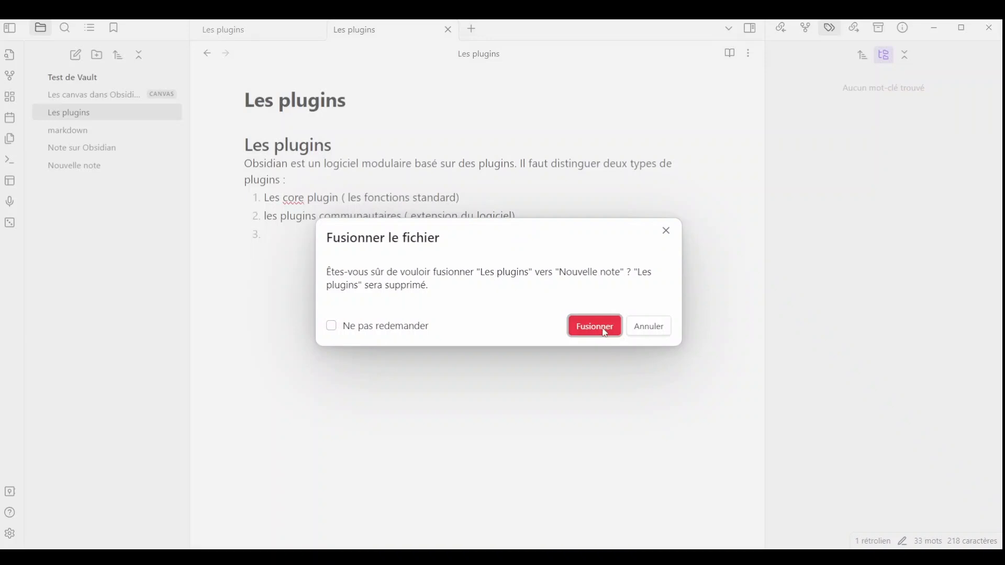
left_click(595, 327)
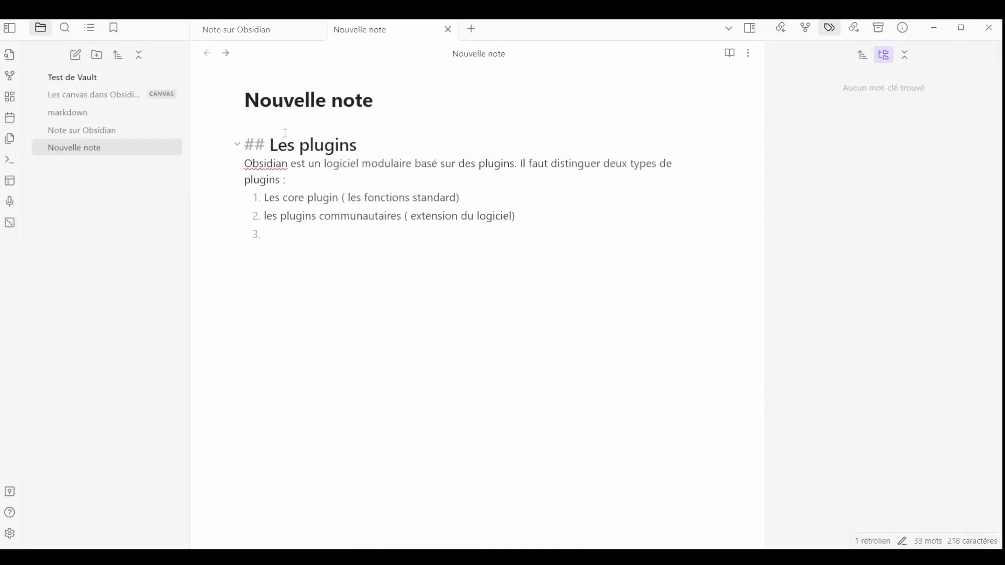
Copy the Les plugins section from Nouvelle note and paste it over the Nouvelle note link in Note sur Obsidian
left_click_drag(411, 250, 212, 153)
key("ctrl+c")
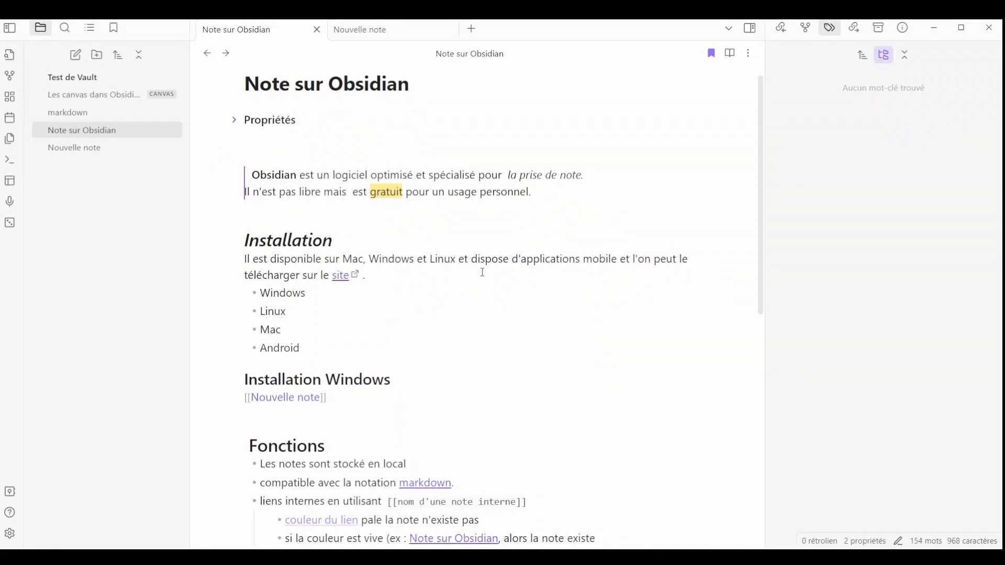
scroll(482, 272, "down", 5)
left_click_drag(333, 136, 222, 138)
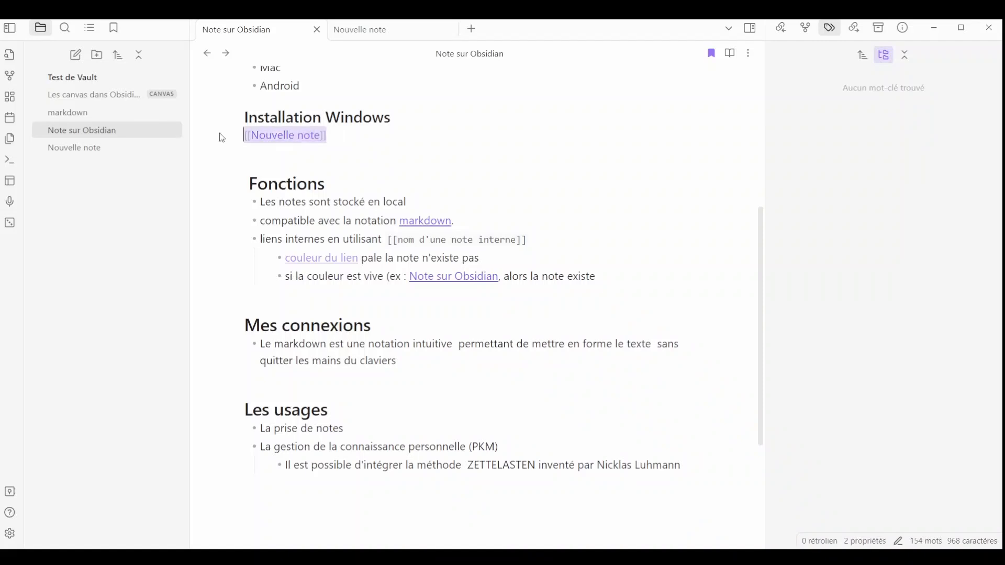
key("ctrl+v")
Insert a --- slide separator after the Android list item, before the Installation Windows heading in Note sur Obsidian
key("ctrl+comma")
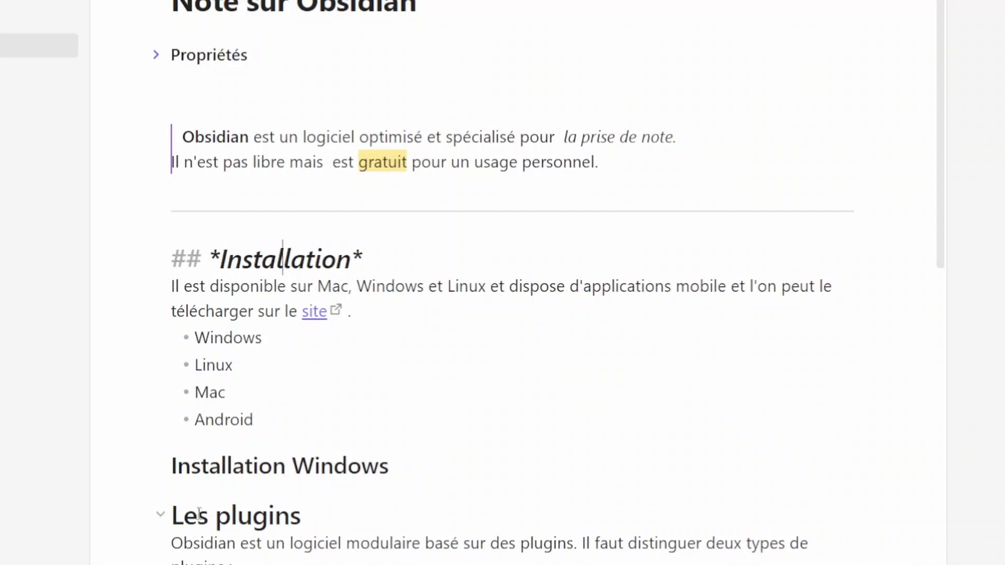
left_click(335, 417)
key("Return")
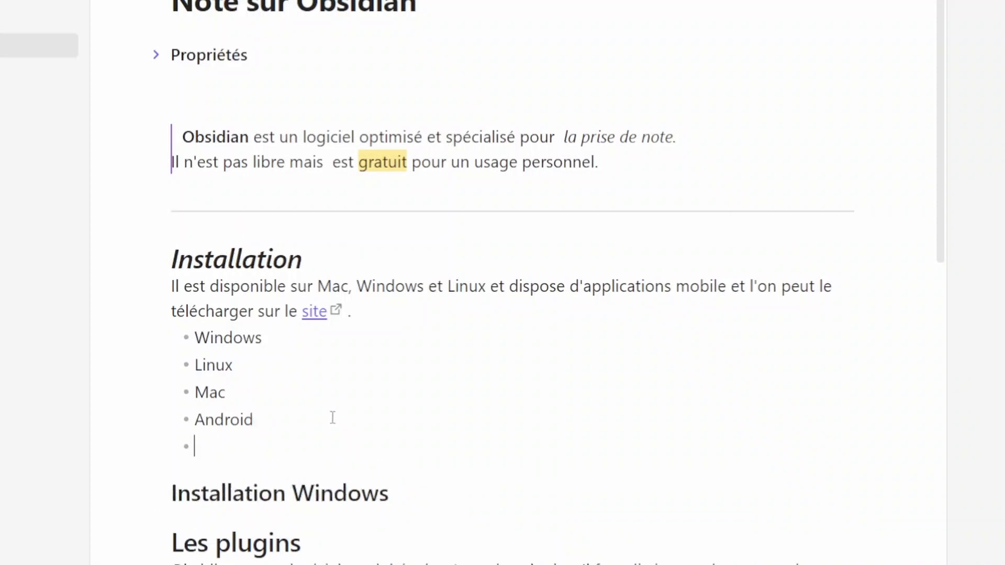
key("Return")
key("Return")
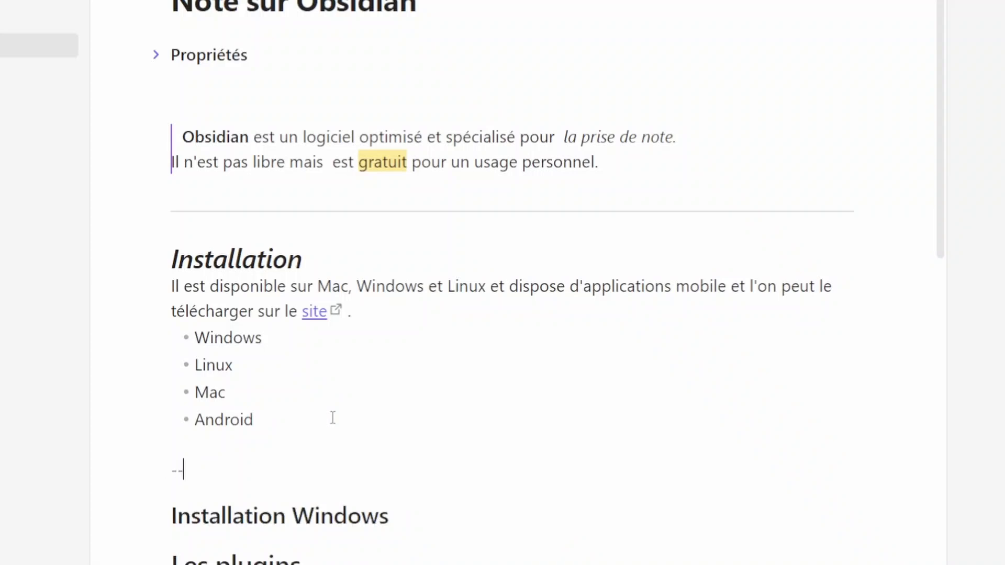
Start the slide presentation of Note sur Obsidian by searching the commands for "prés", and advance through its slides
scroll(333, 417, "down", 3)
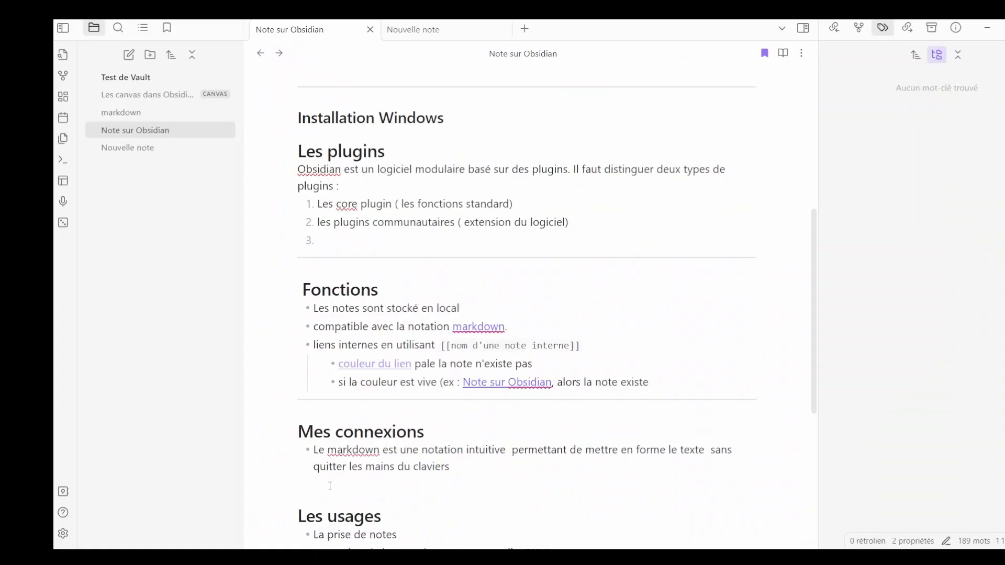
key("ctrl+p")
type("prese")
key("BackSpace")
key("BackSpace")
key("BackSpace")
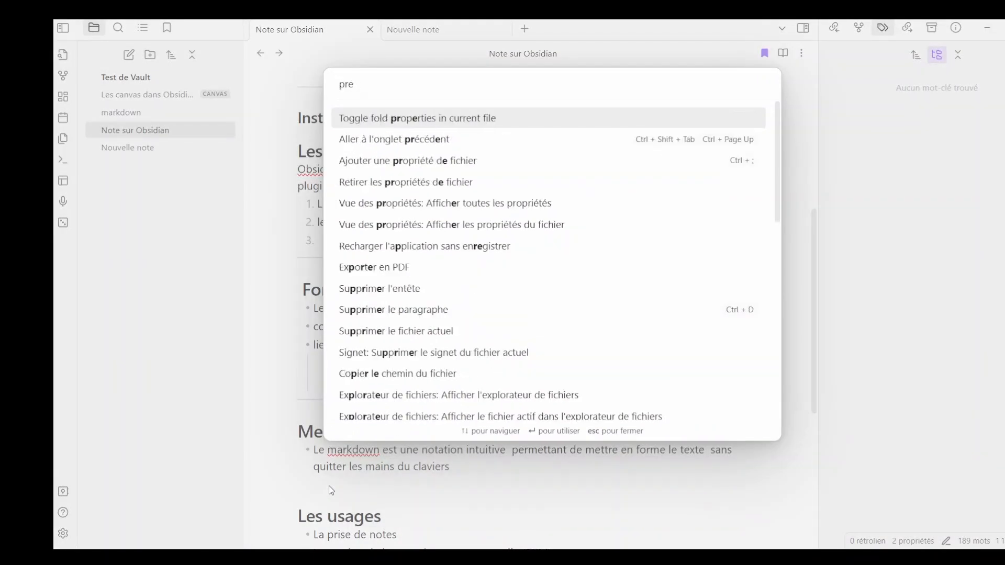
type("és")
key("Return")
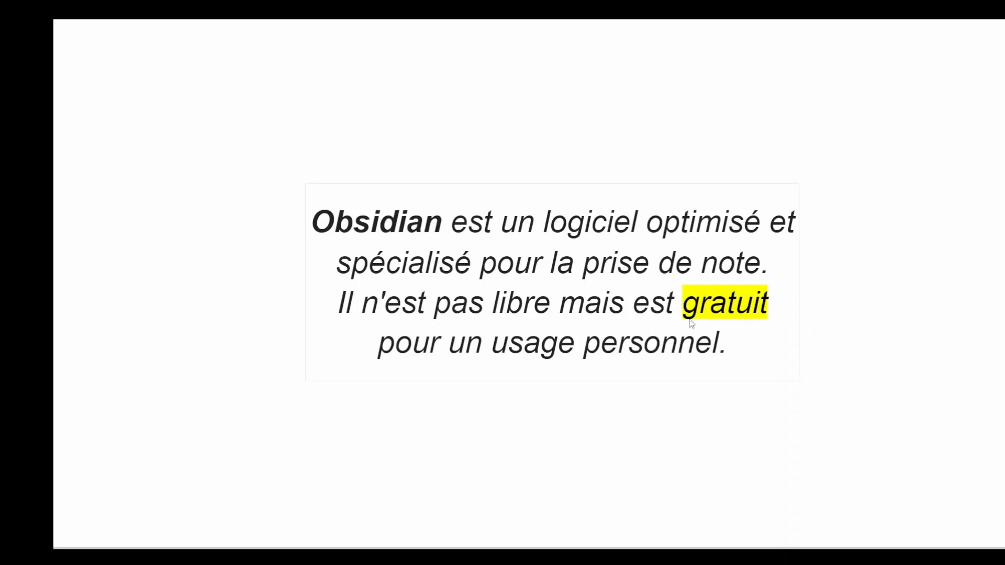
key("Right")
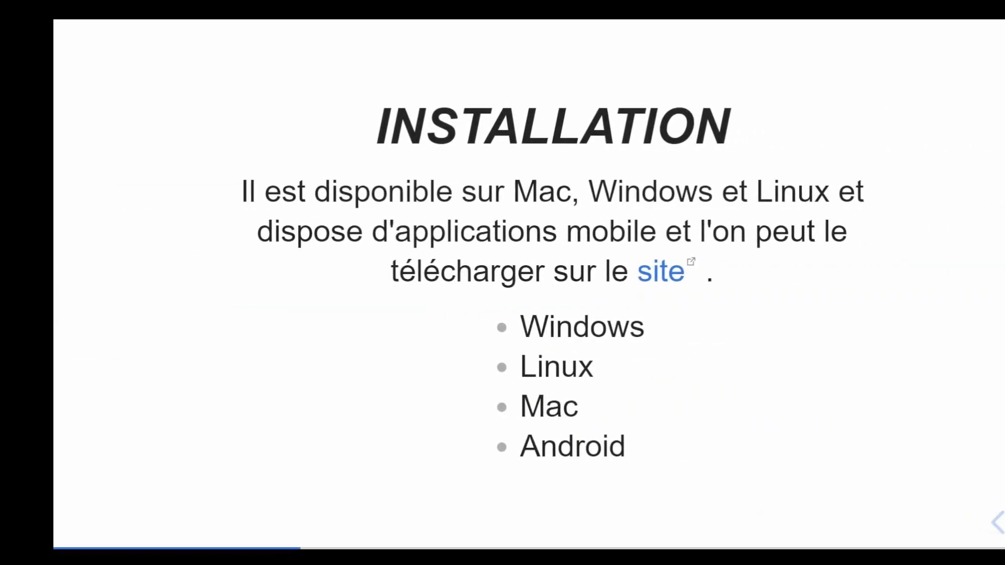
key("Right")
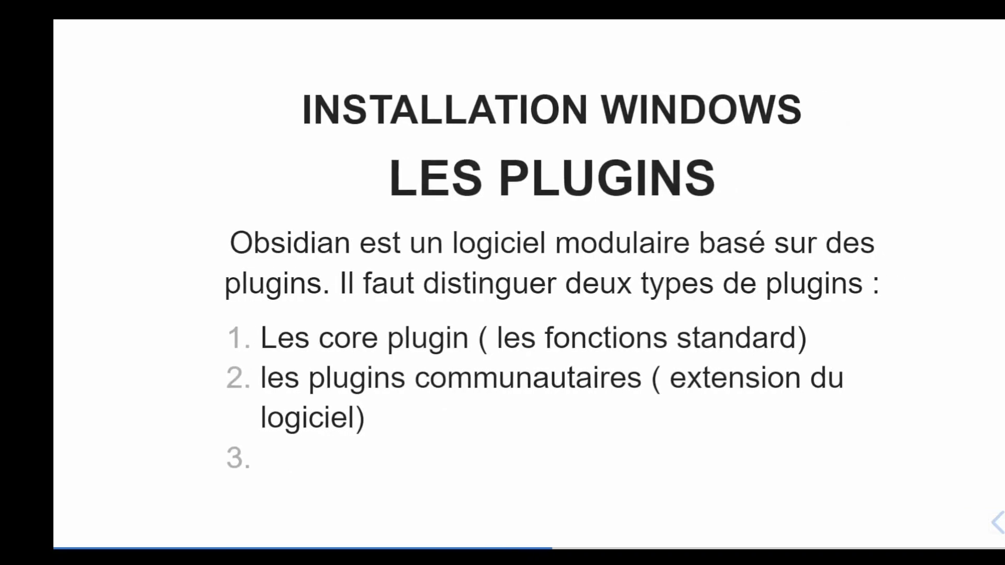
key("Right")
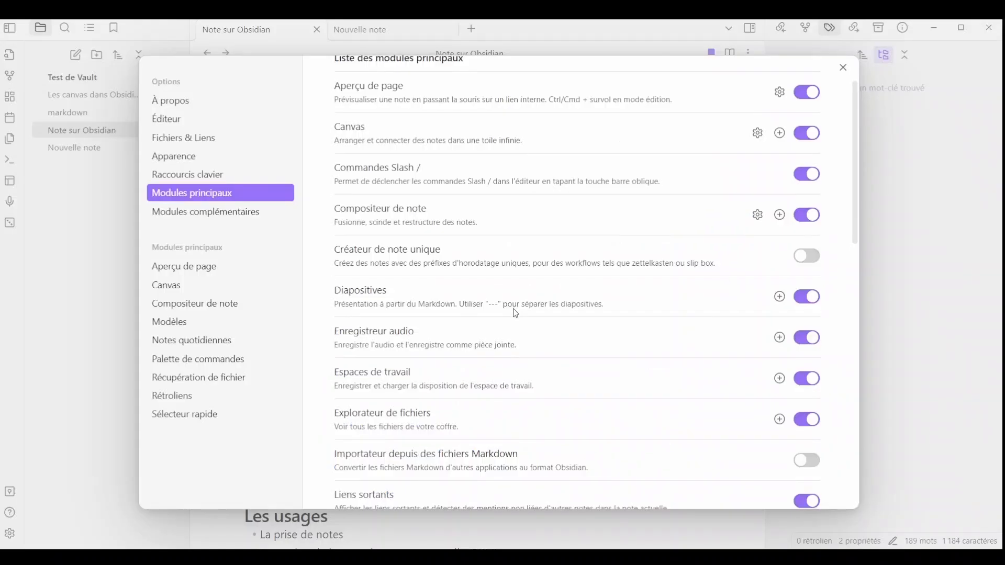
Record a short audio clip into the blank line above the Installation section's separator in Note sur Obsidian
scroll(513, 311, "down", 2)
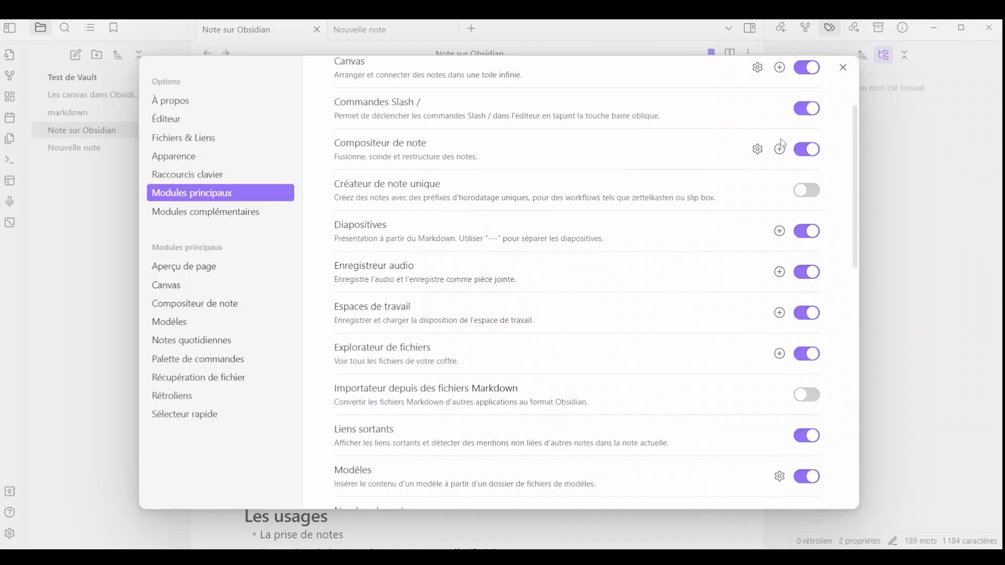
left_click(843, 68)
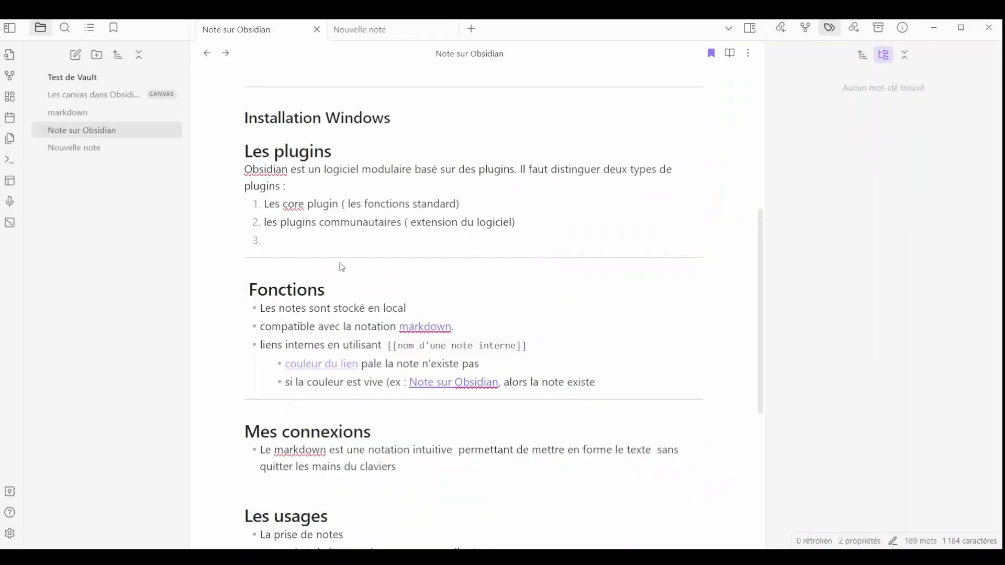
scroll(342, 268, "up", 6)
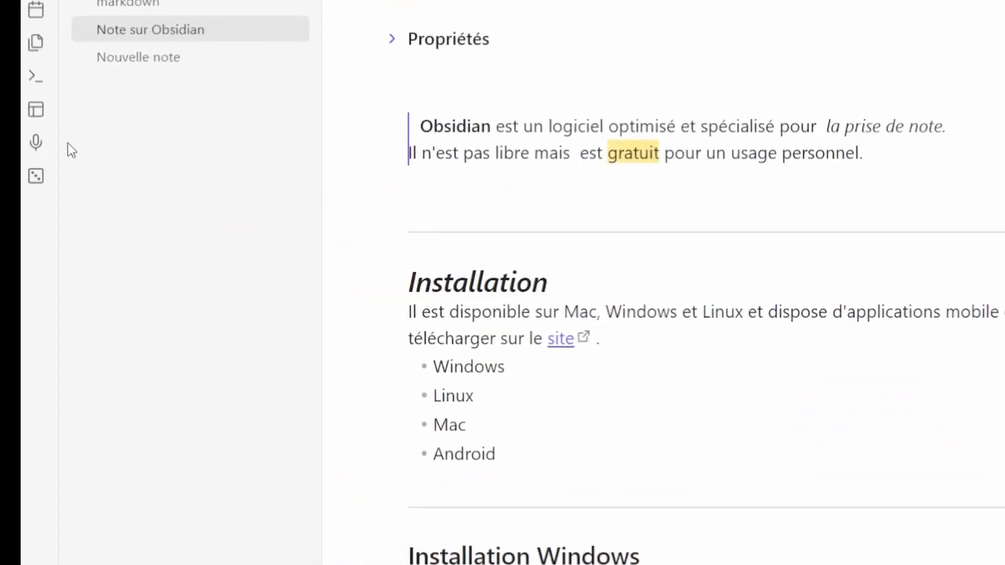
left_click(41, 120)
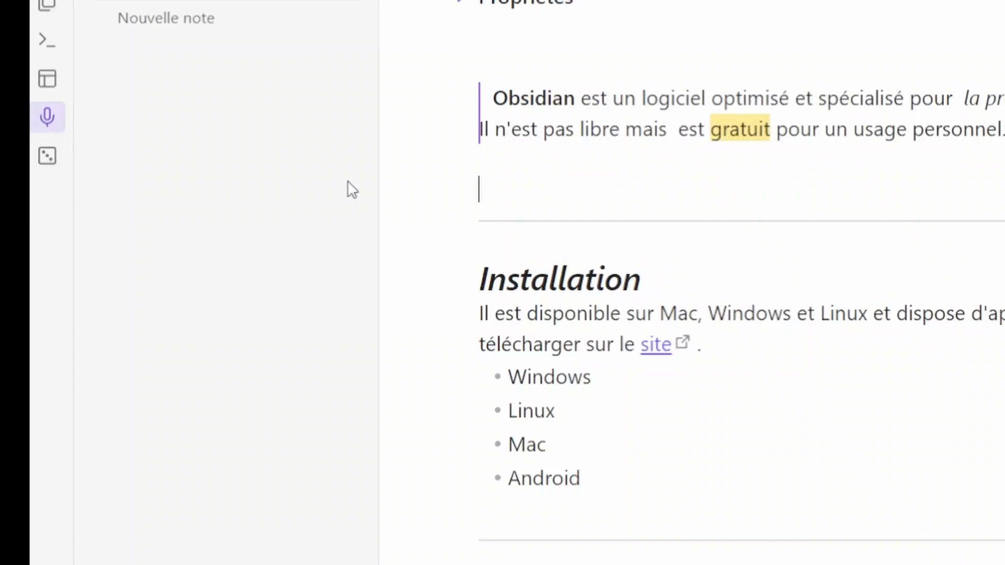
left_click(47, 111)
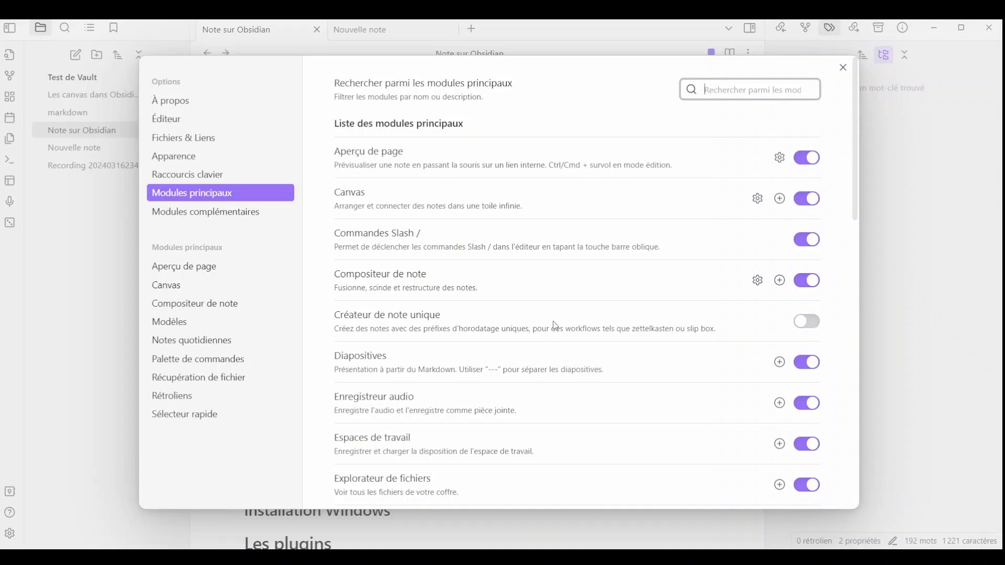
Load the saved workspace named espace from the workspace manager
scroll(556, 325, "down", 4)
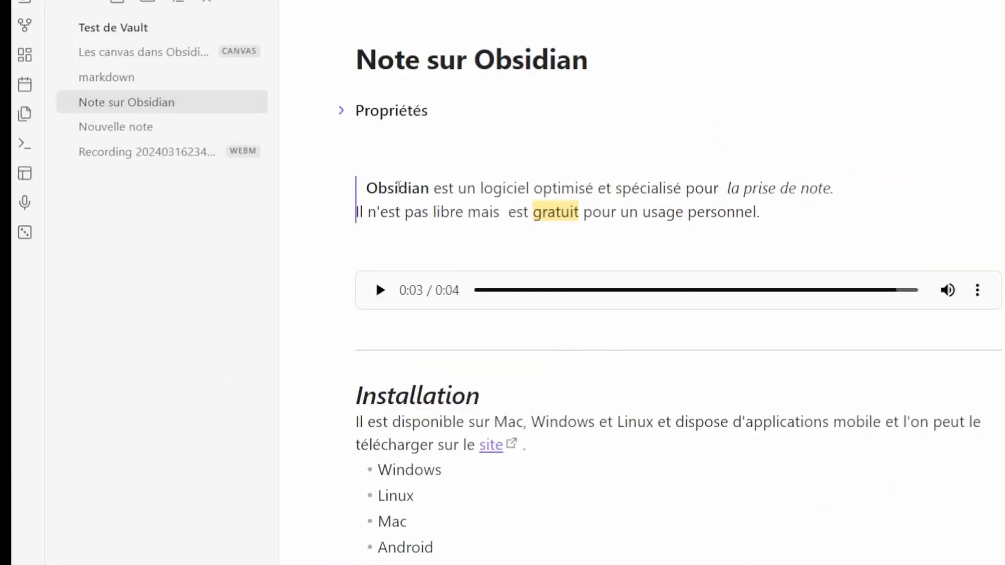
left_click(25, 173)
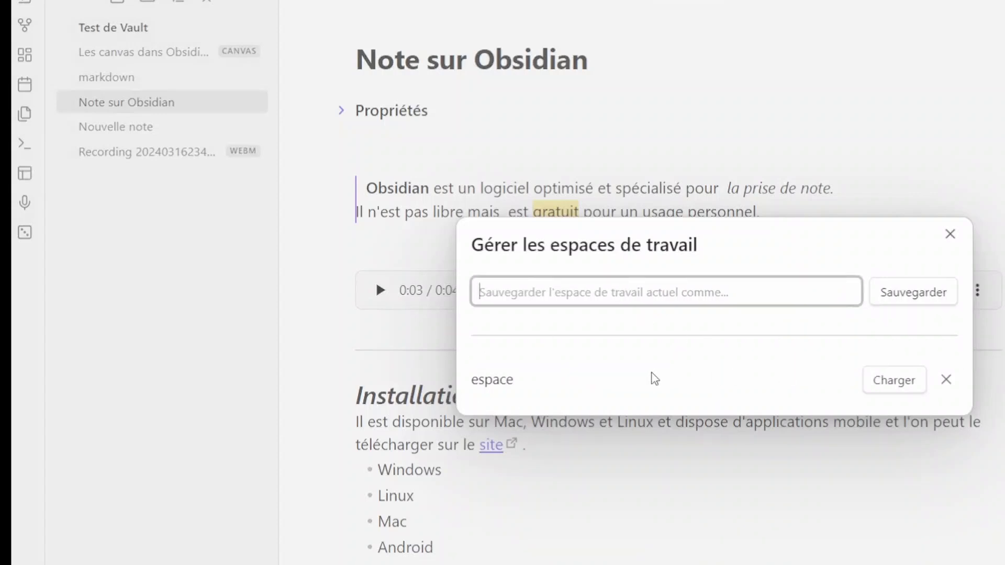
left_click(894, 381)
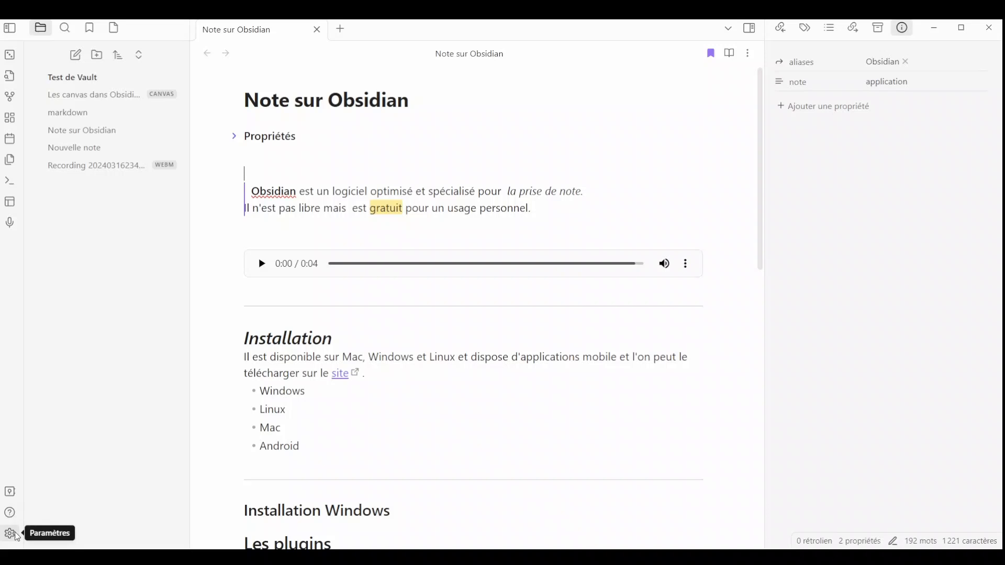
Look through the core plugins list, close the settings and show the outgoing links of Note sur Obsidian
left_click(10, 534)
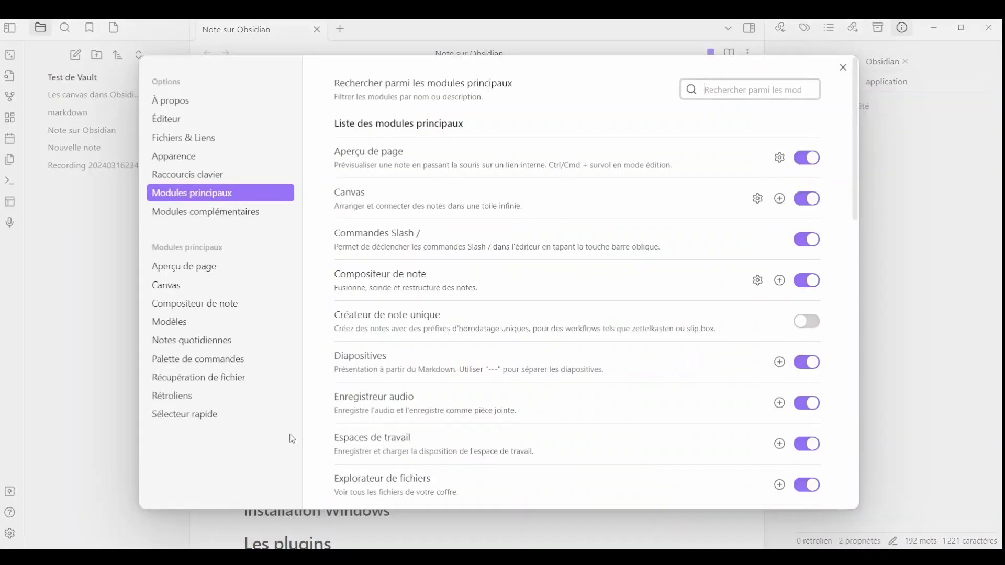
scroll(563, 302, "down", 5)
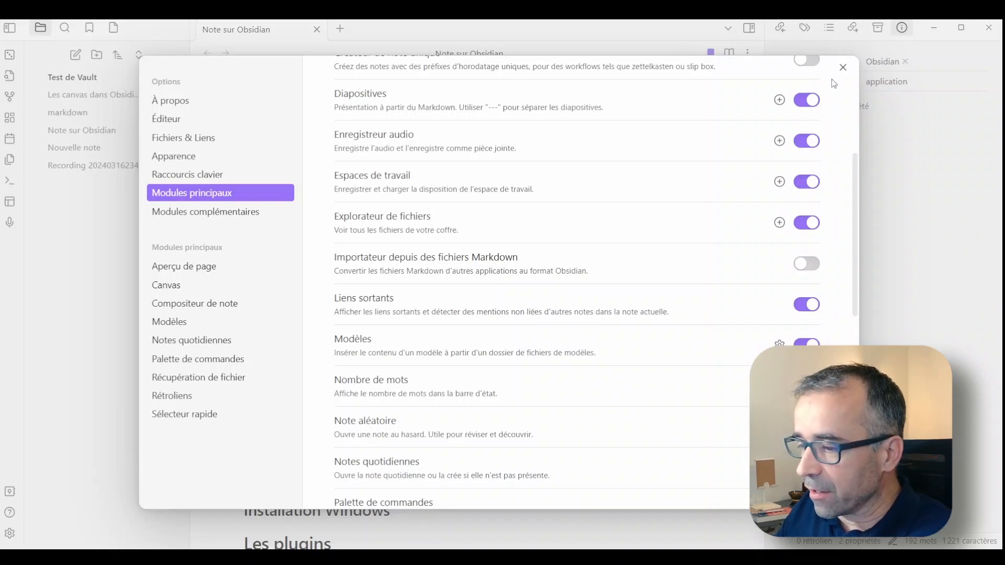
left_click(843, 67)
left_click(853, 27)
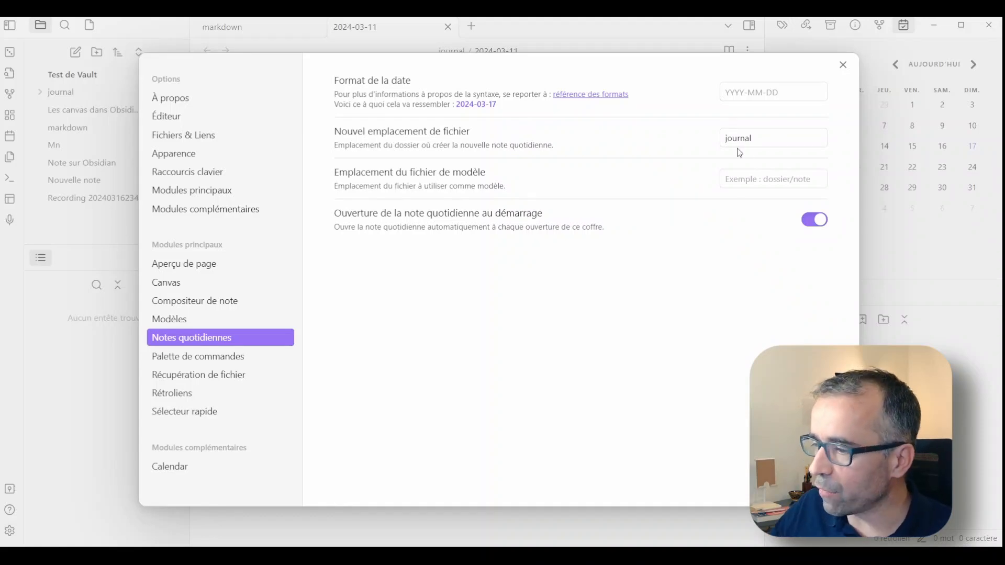
View the notes offered as the template file for daily notes without choosing one
left_click(775, 178)
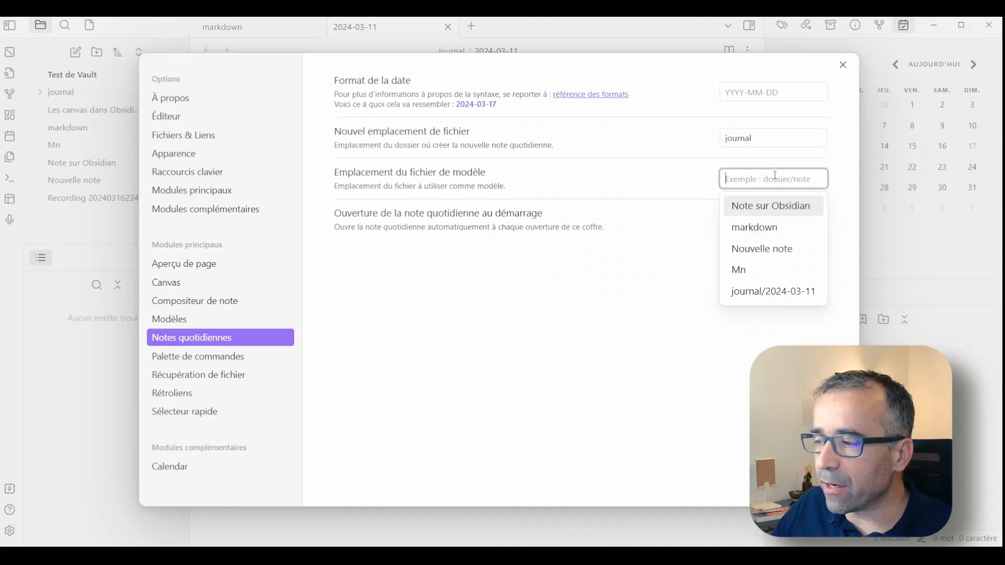
left_click(476, 332)
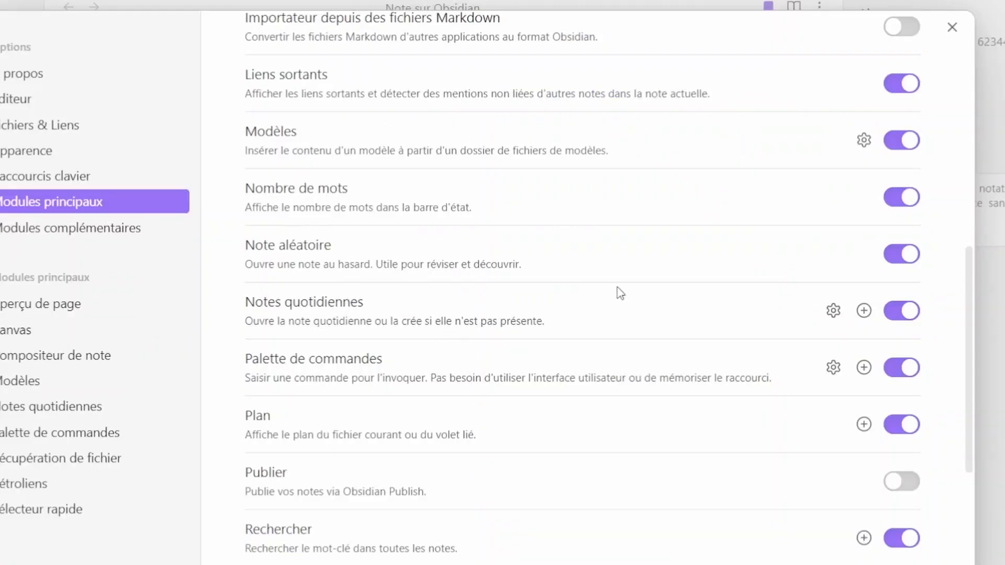
Leave the settings and browse the commands available in the command palette
left_click(950, 29)
key("ctrl+p")
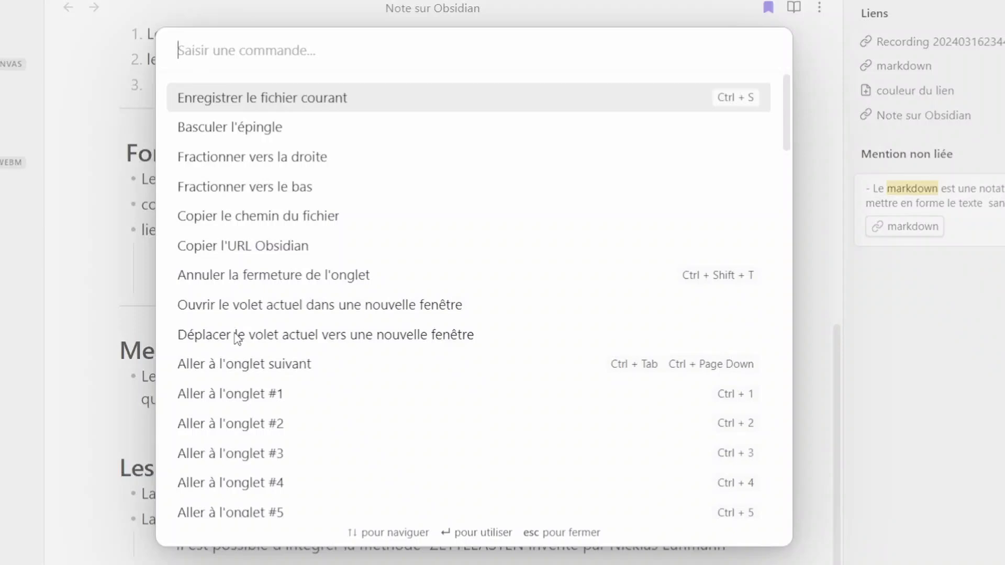
scroll(338, 215, "down", 10)
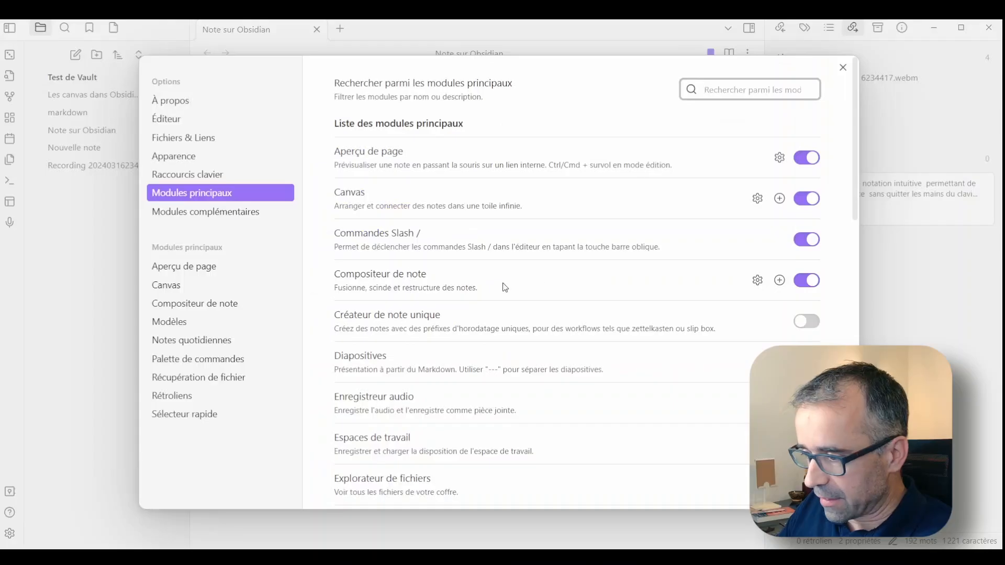
View the outlines of the markdown note and Note sur Obsidian, and go to the Mes connexions heading through the outline
scroll(579, 294, "down", 5)
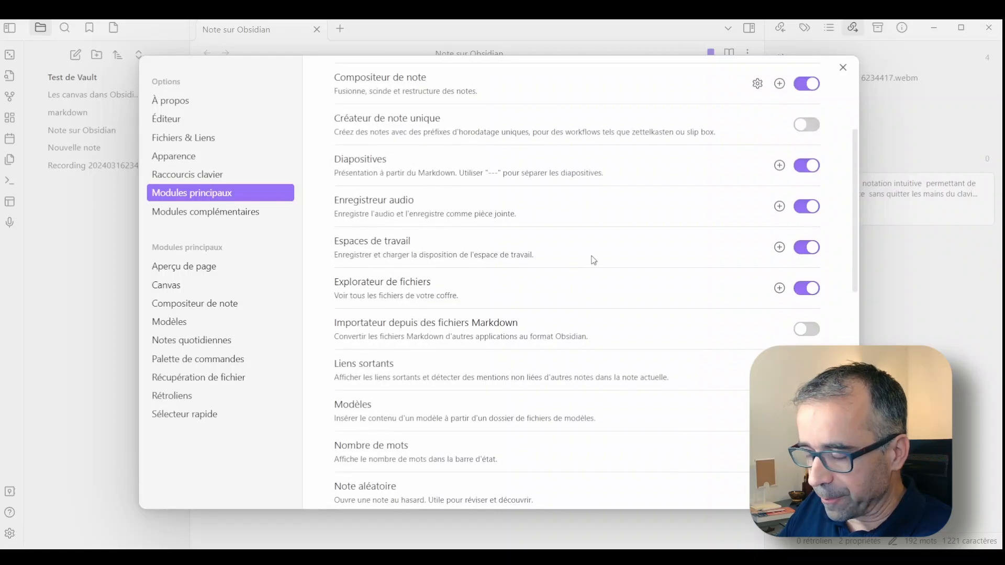
scroll(616, 277, "down", 6)
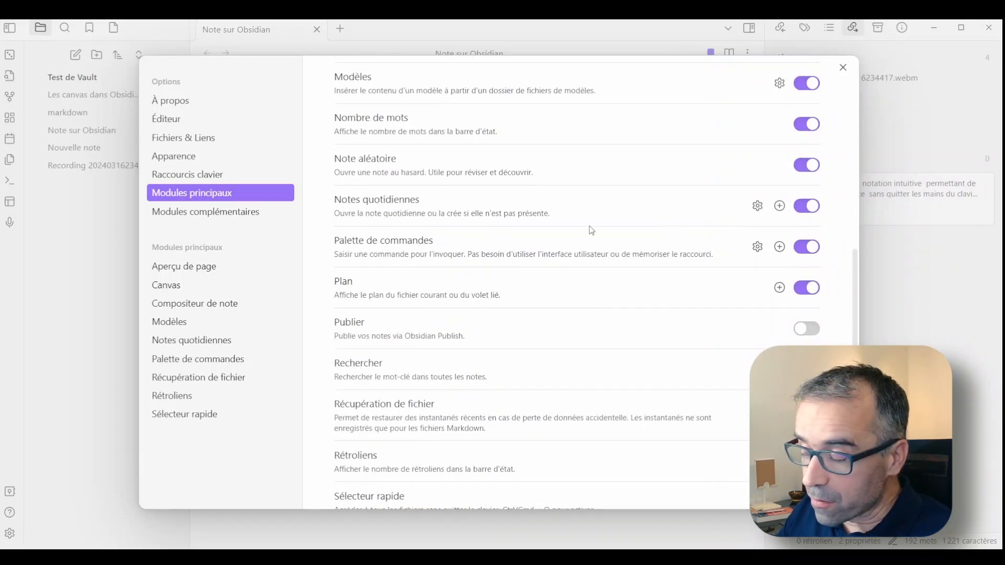
left_click(844, 68)
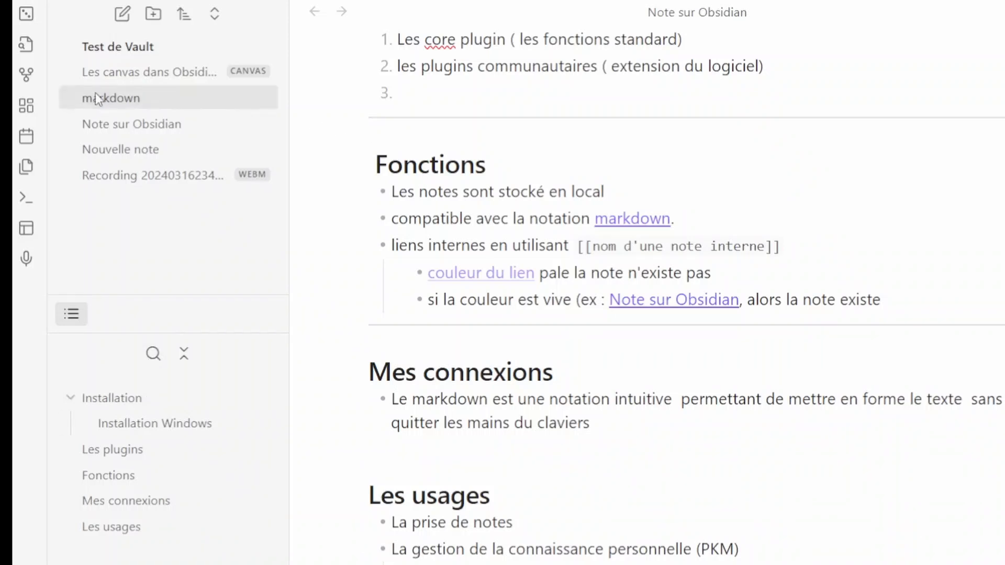
left_click(112, 97)
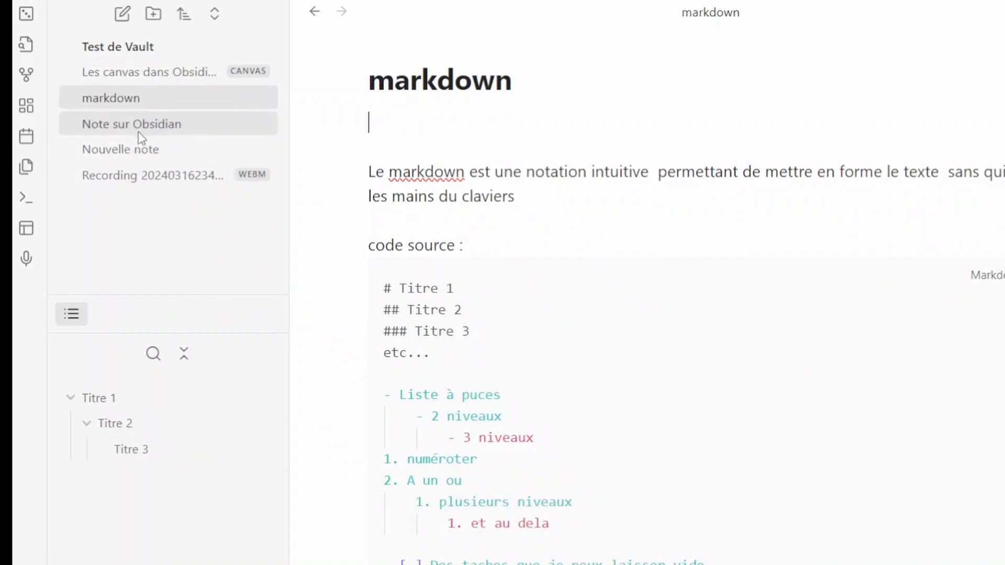
mouse_move(146, 142)
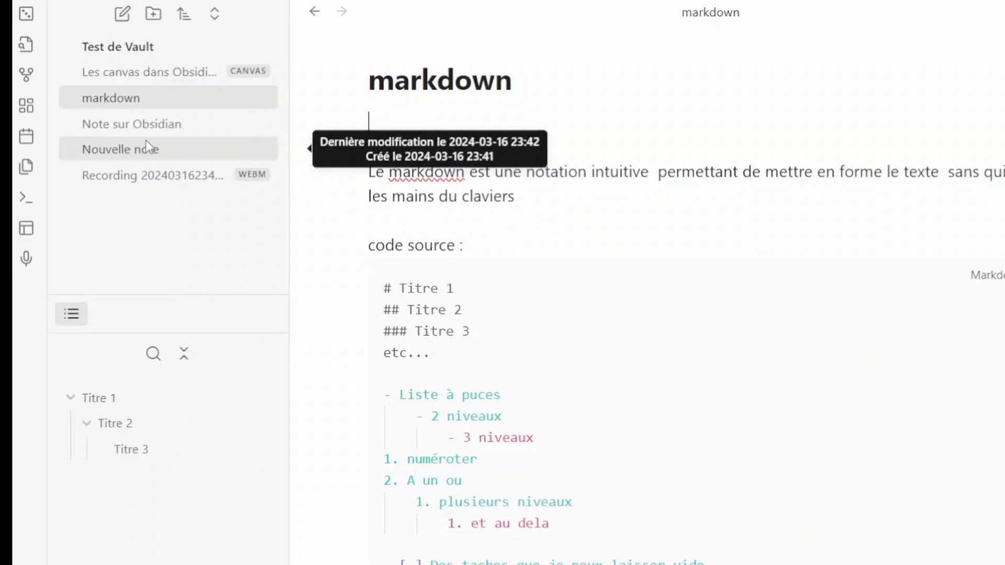
left_click(153, 126)
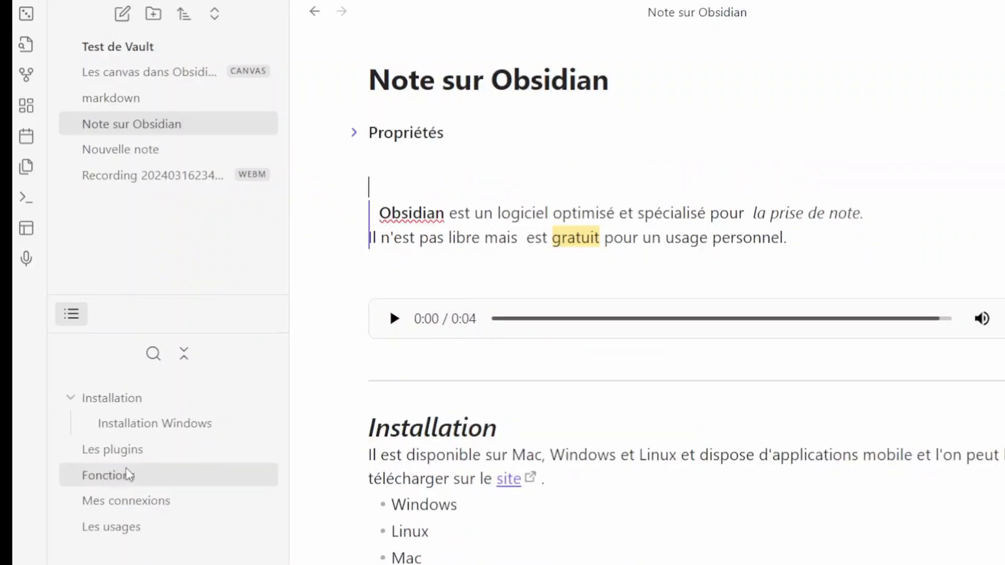
left_click(183, 511)
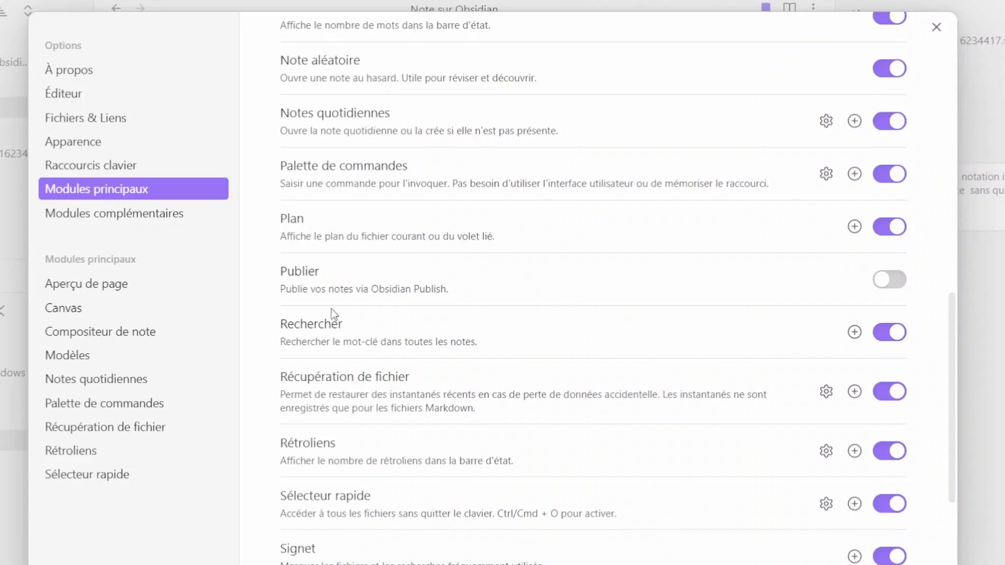
Open the file recovery snapshots and display those saved for Note sur Obsidian, searching with "note"
left_click(117, 429)
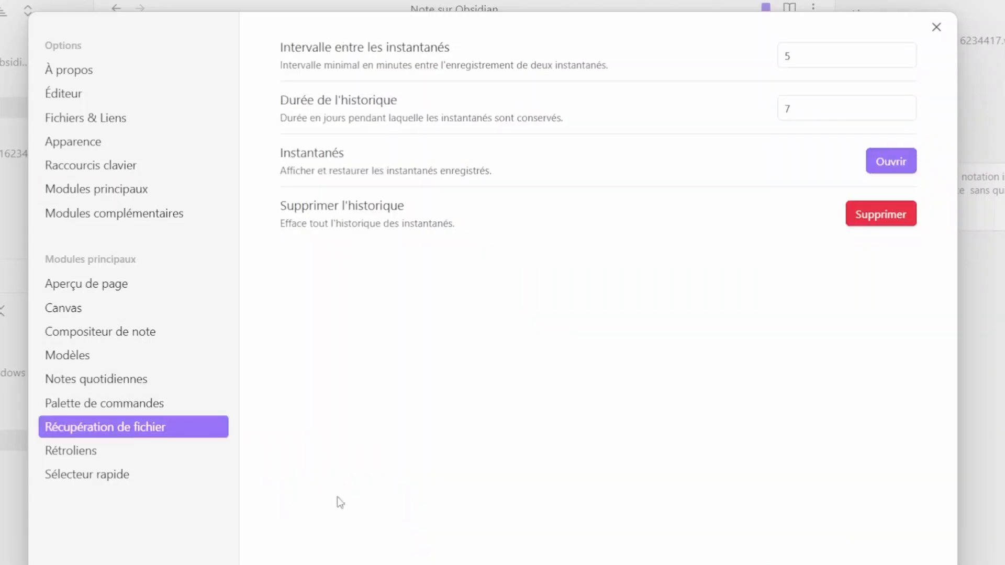
left_click(903, 166)
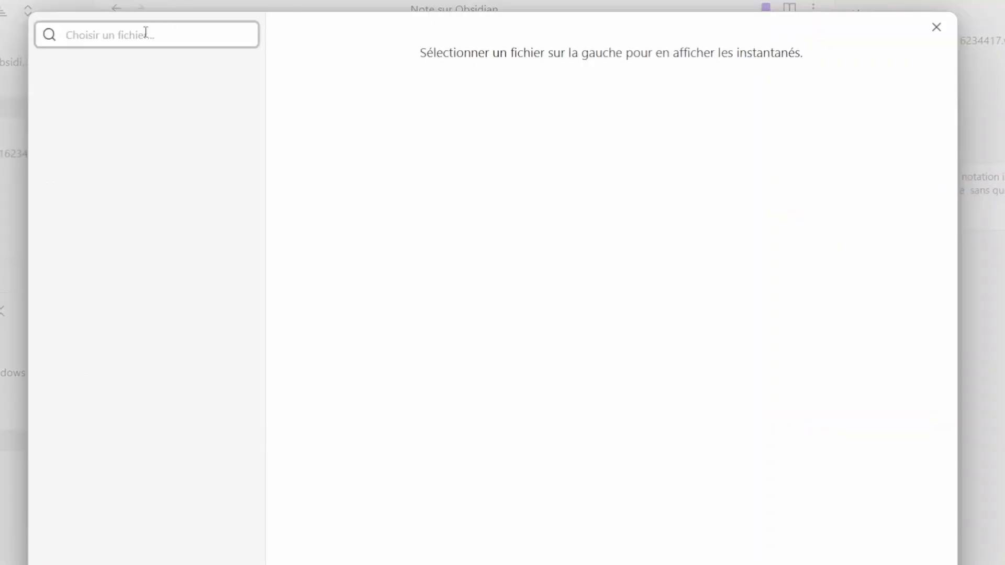
type("note")
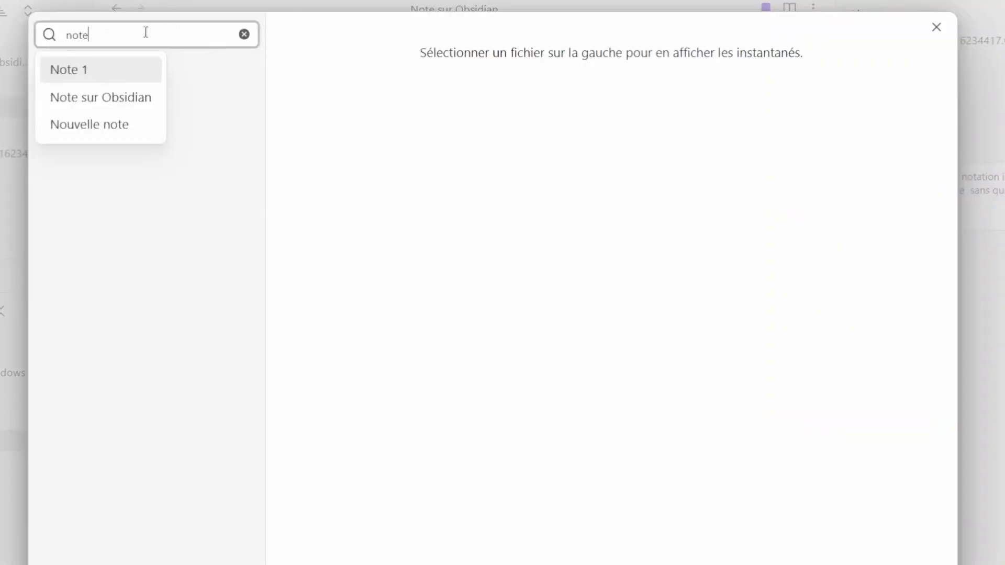
left_click(116, 88)
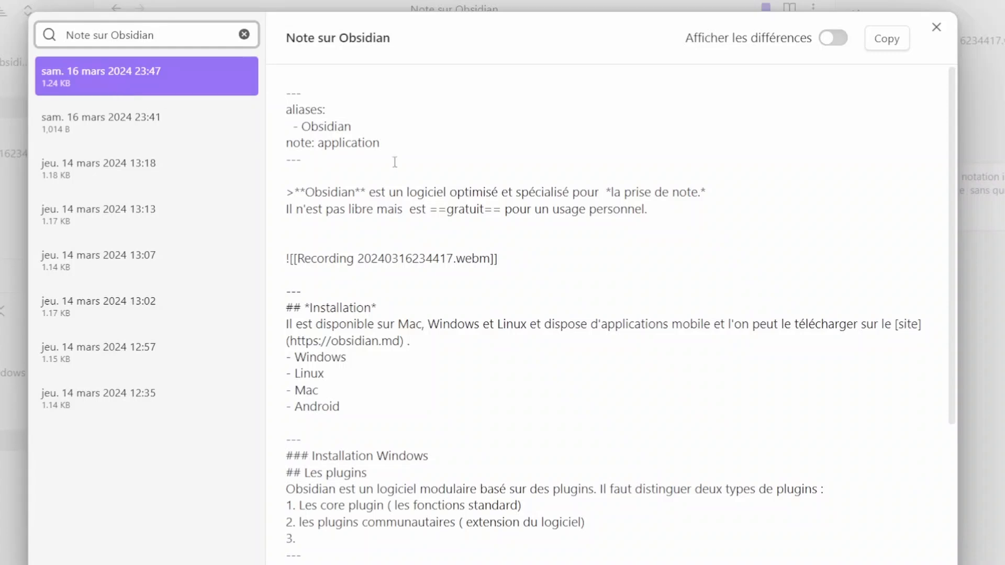
Review the older snapshots of Note sur Obsidian and display the differences for the sam. 16 mars 2024 23:47 version
left_click(99, 117)
left_click(109, 175)
left_click(112, 222)
left_click(107, 256)
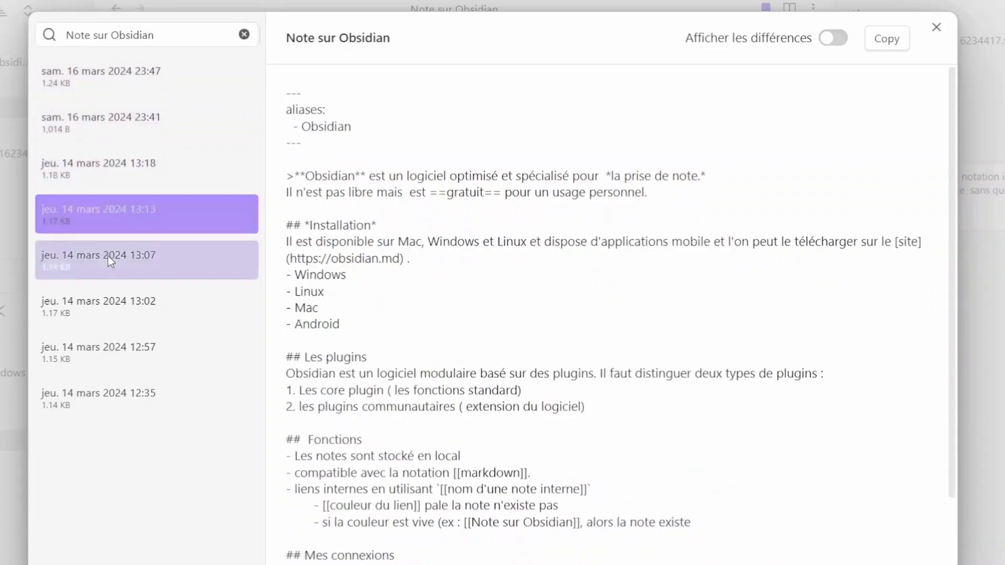
left_click(188, 81)
left_click(835, 38)
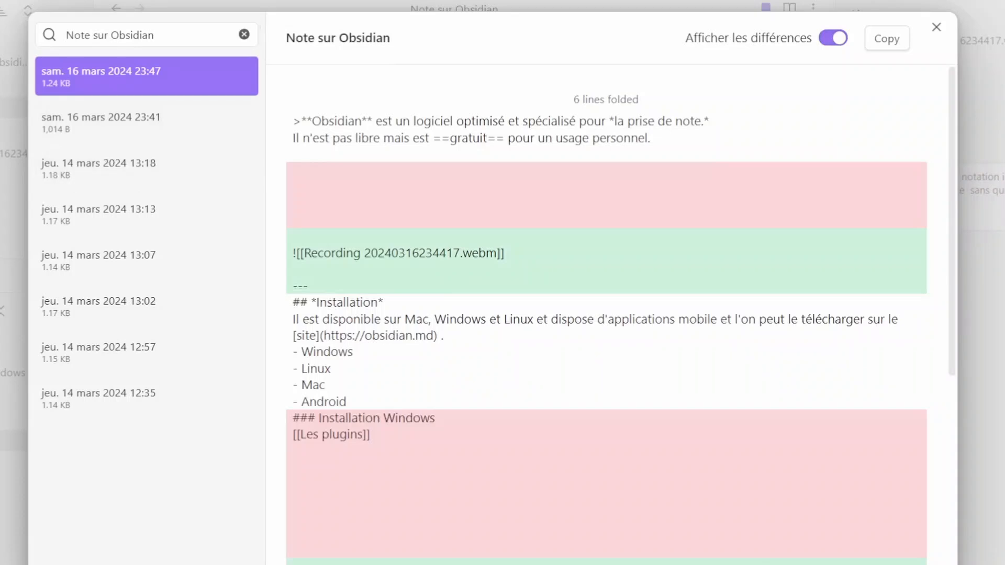
key("Escape")
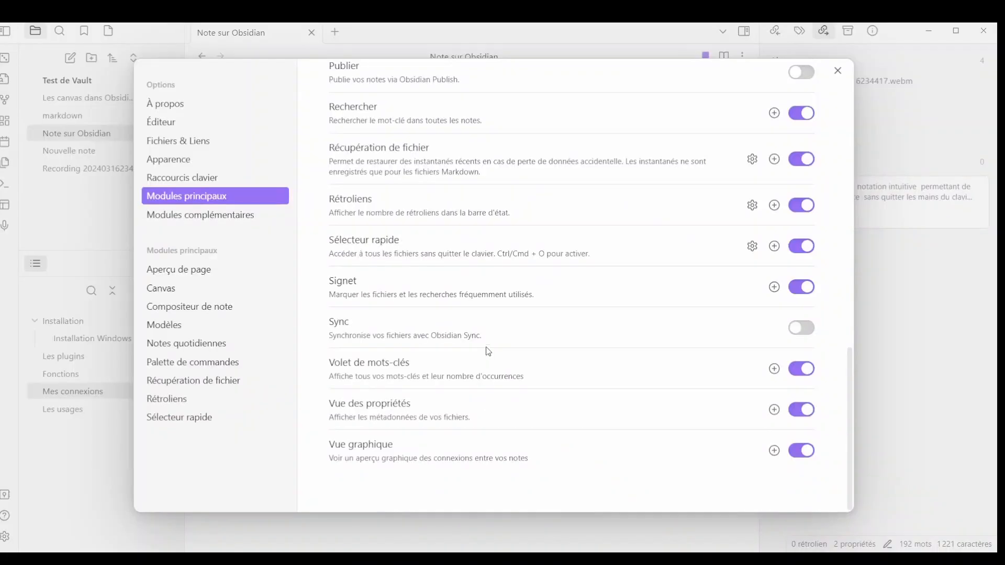
Look through the core plugins list, leave the settings and open the markdown note to view its backlinks
scroll(488, 351, "up", 2)
scroll(536, 303, "down", 2)
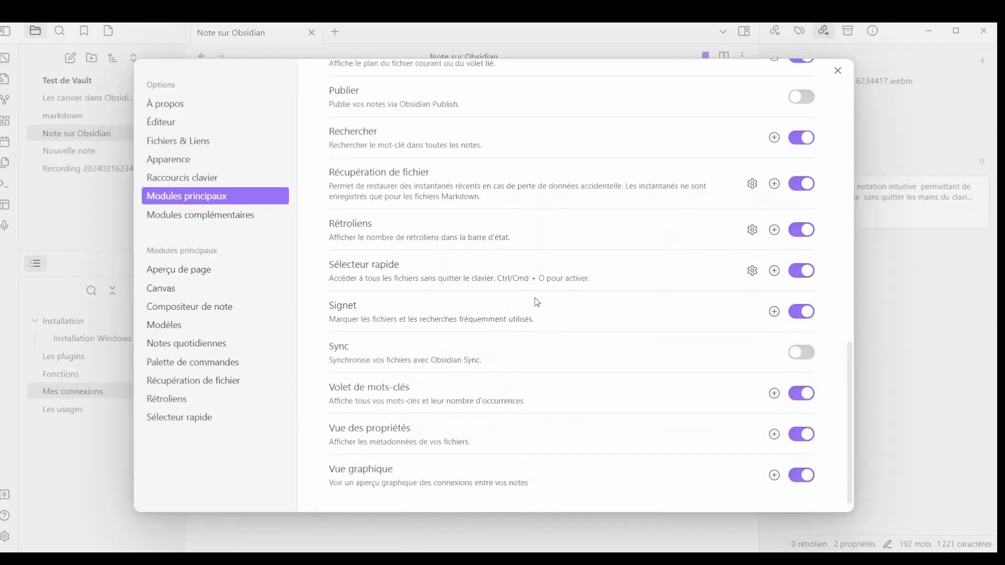
scroll(576, 290, "up", 4)
left_click(837, 70)
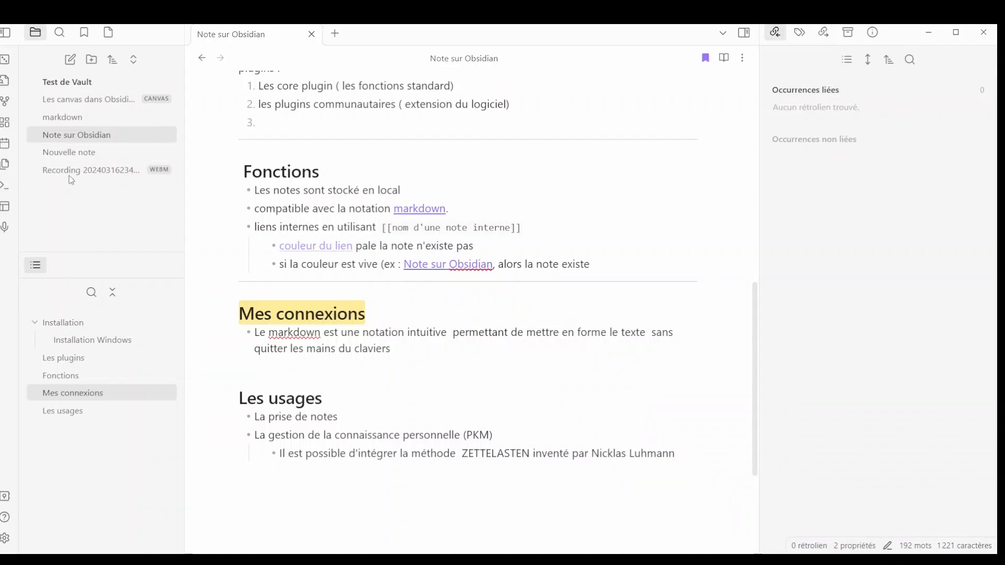
left_click(97, 117)
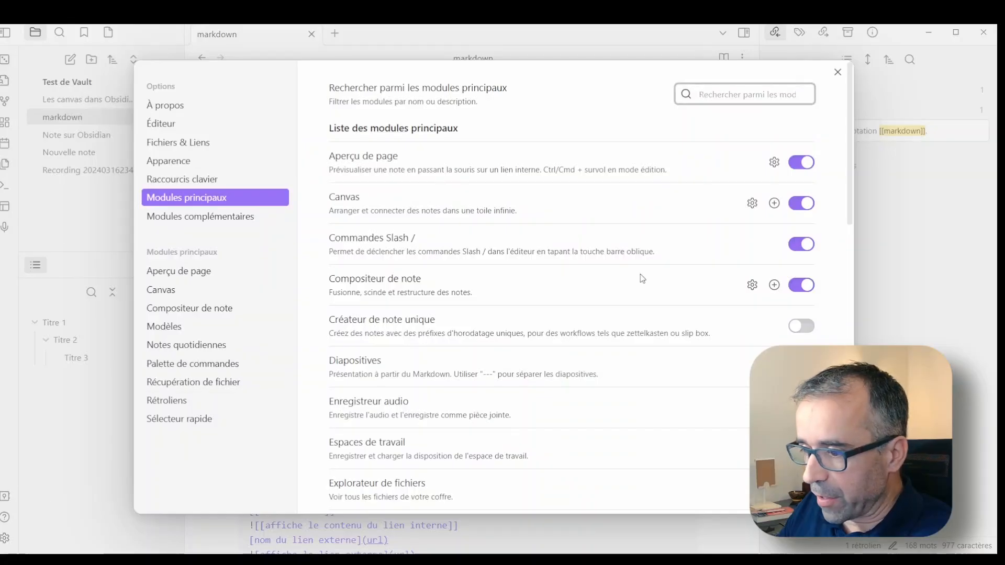
Create a new note named Mn from the quick switcher after checking its entry among the core plugins
scroll(555, 338, "down", 5)
scroll(556, 338, "down", 8)
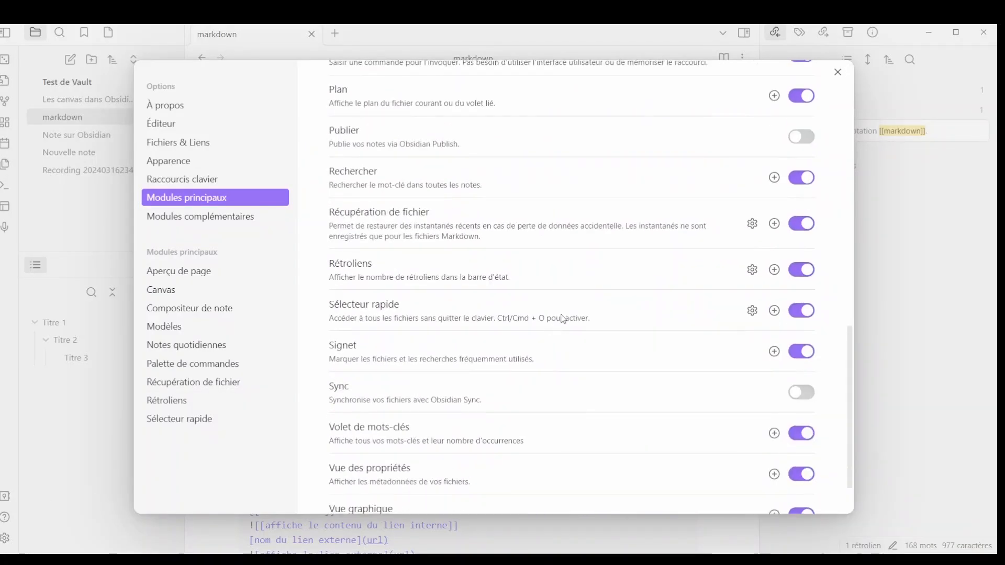
key("Escape")
key("ctrl+o")
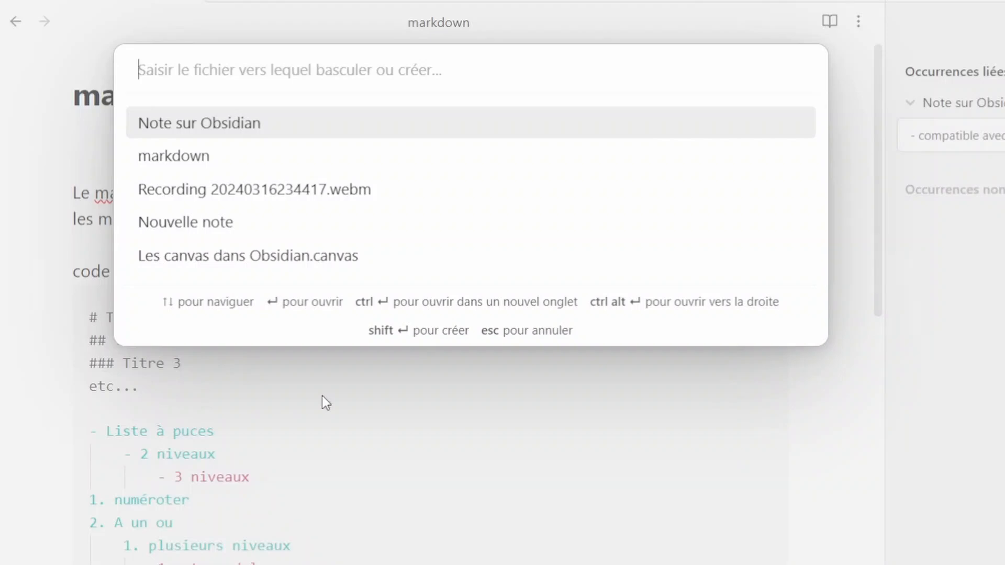
type("Mn")
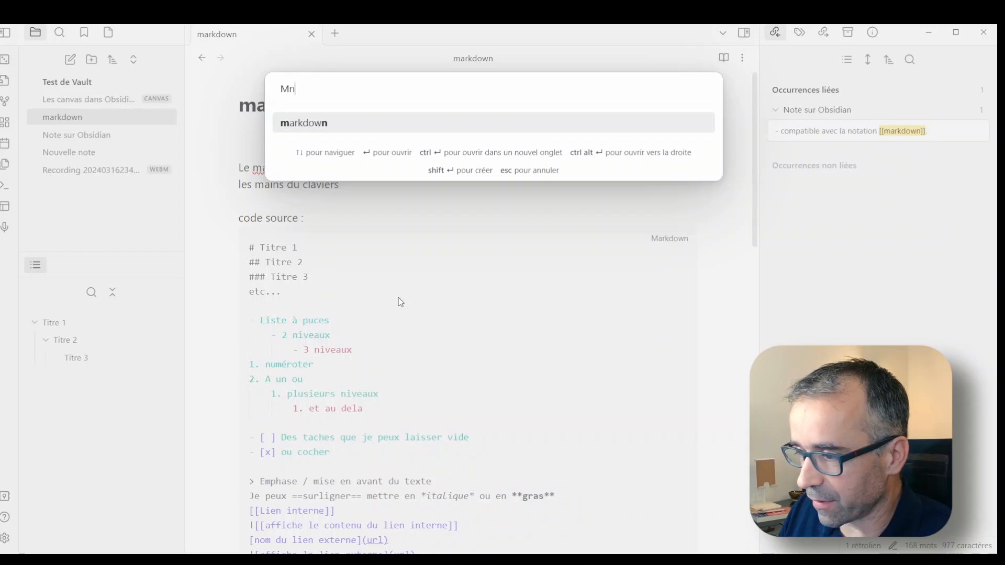
key("shift+Return")
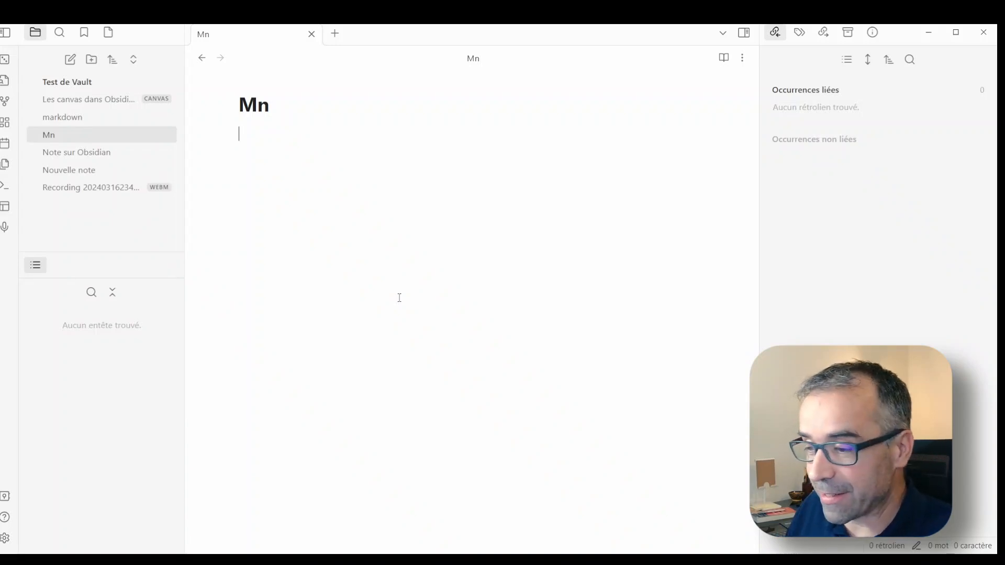
Leave the settings and dock the bookmarks pane in its own section beneath the backlinks pane
left_click(5, 538)
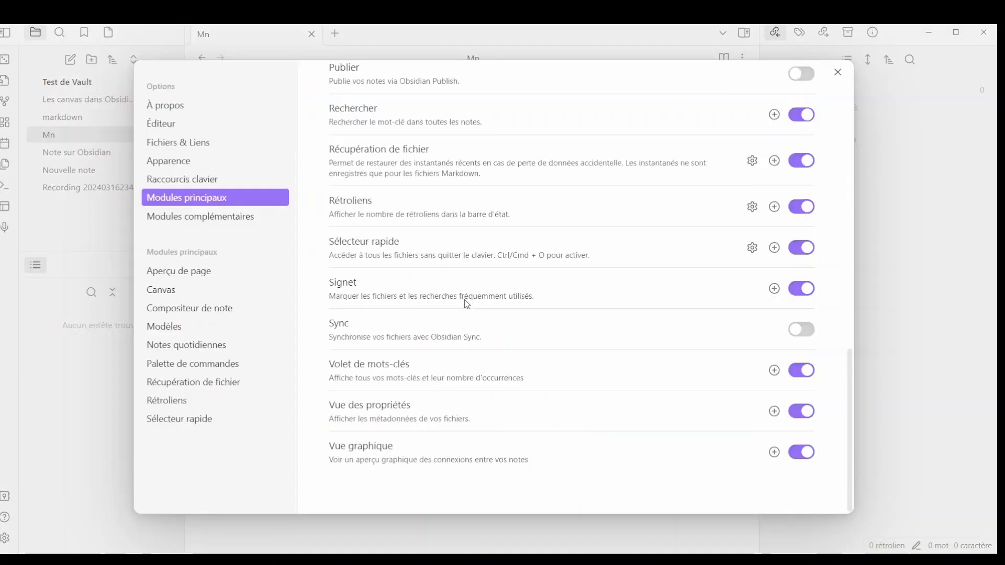
left_click(838, 73)
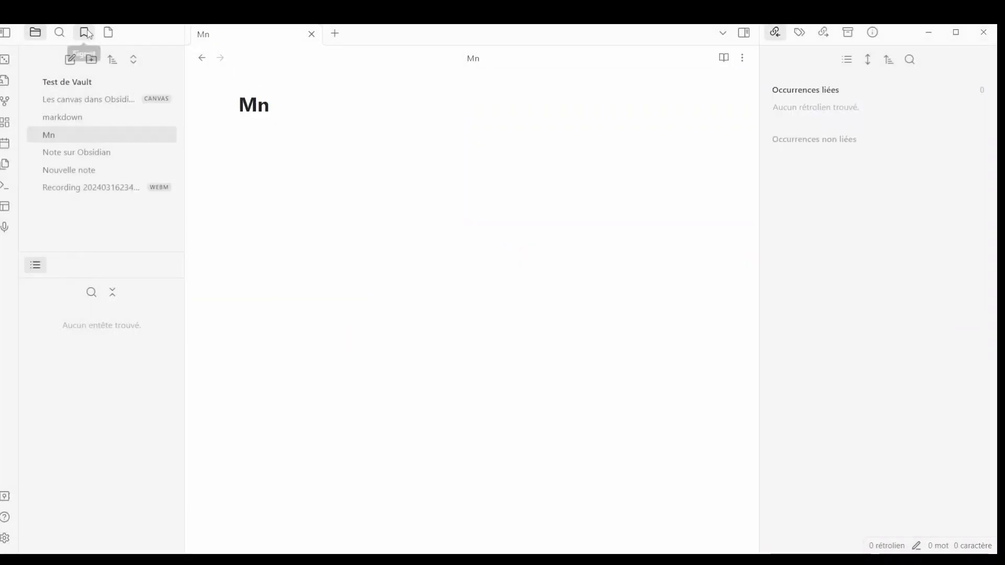
left_click_drag(987, 365, 856, 401)
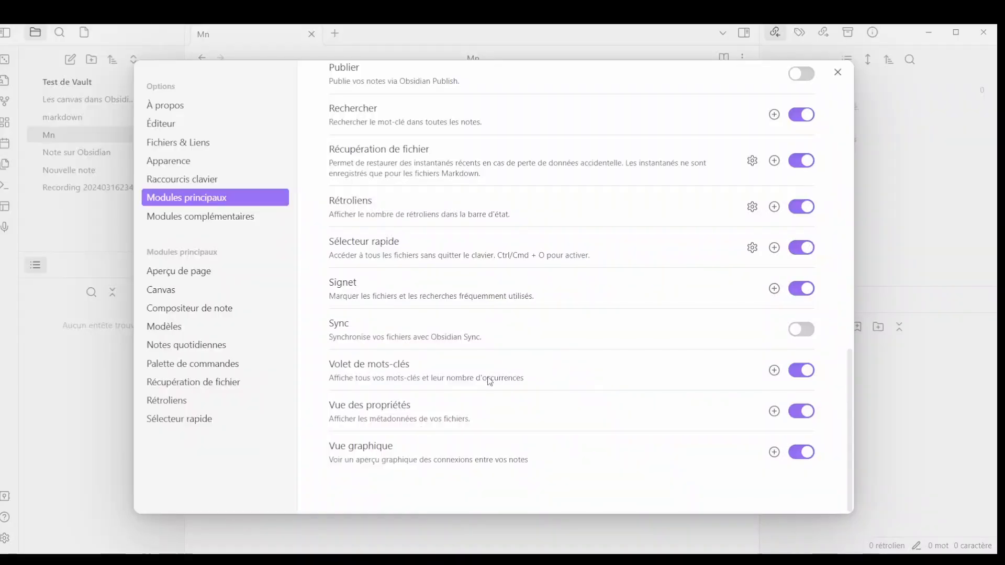
Turn the word gratuit in Note sur Obsidian into a tag and search its occurrences from the tags pane
left_click(839, 73)
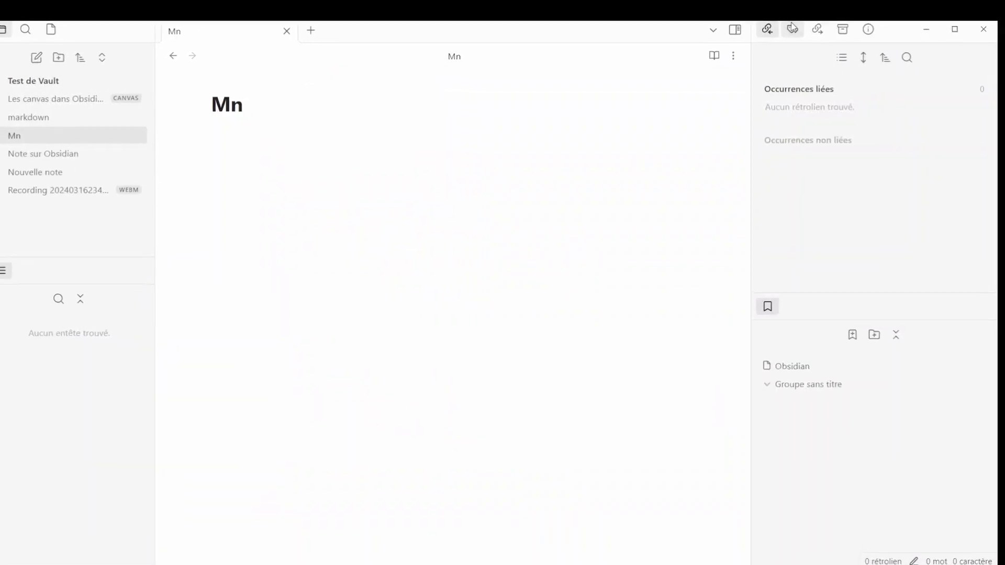
left_click(800, 33)
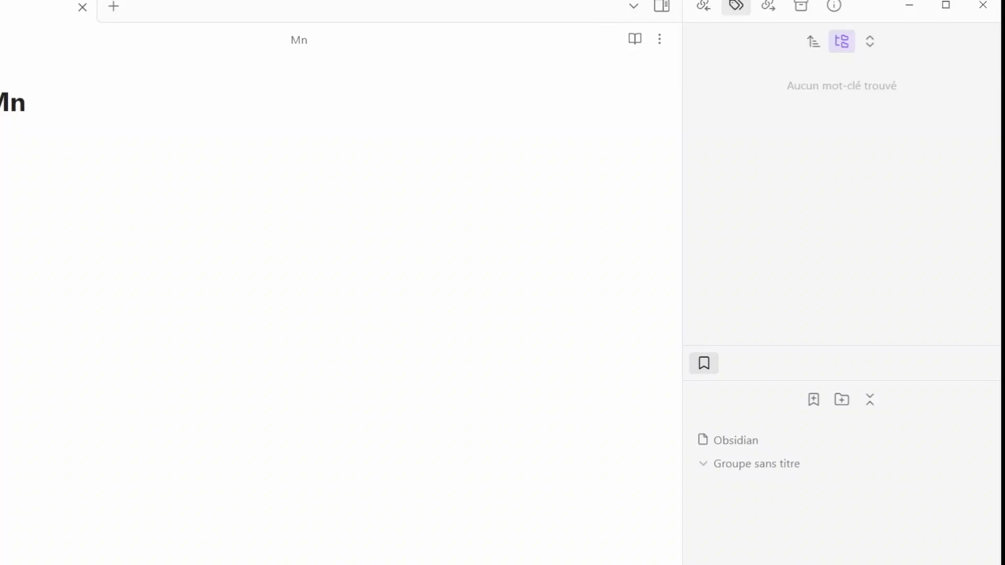
left_click(0, 166)
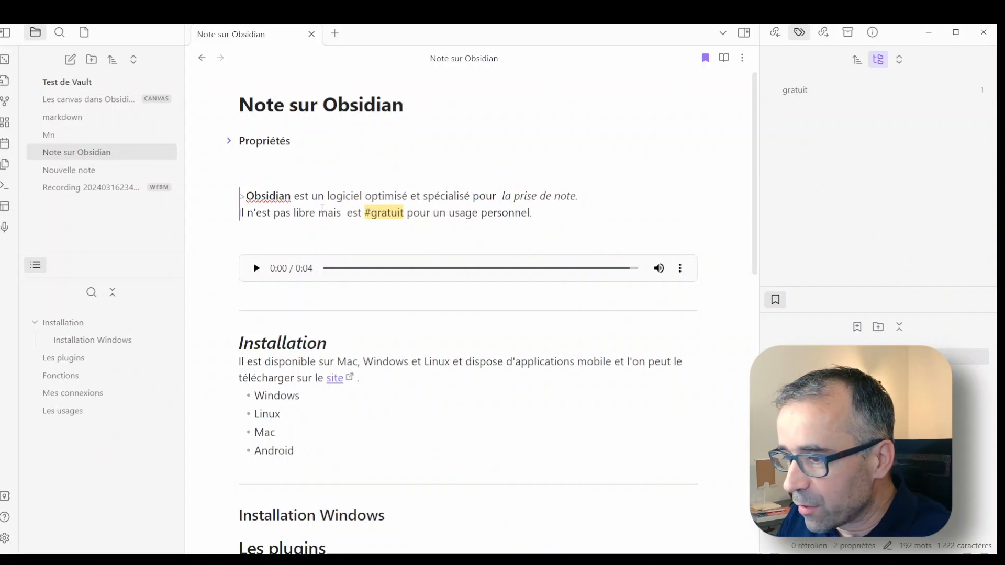
left_click(796, 90)
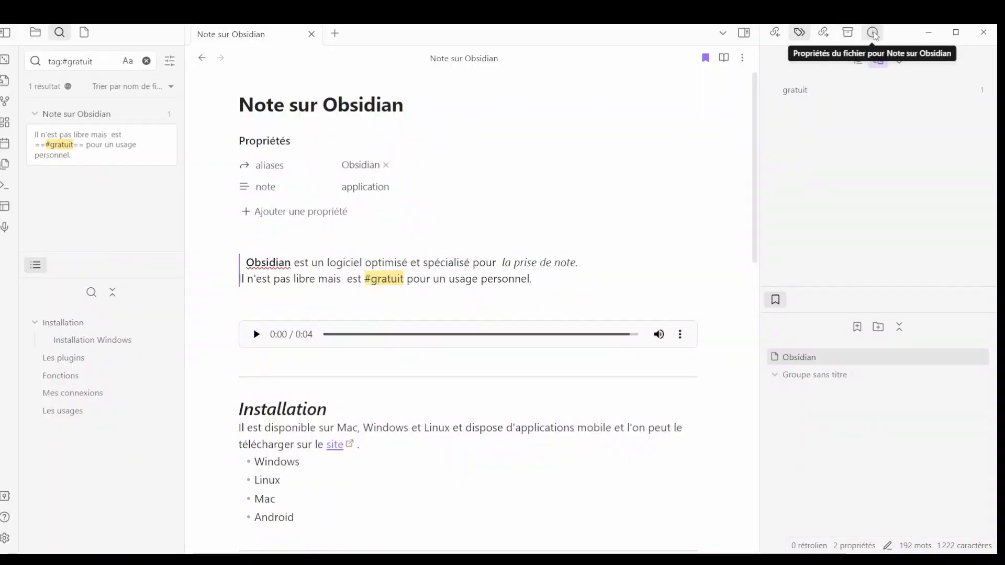
Show the file properties of Note sur Obsidian and add a property named date_création
left_click(873, 33)
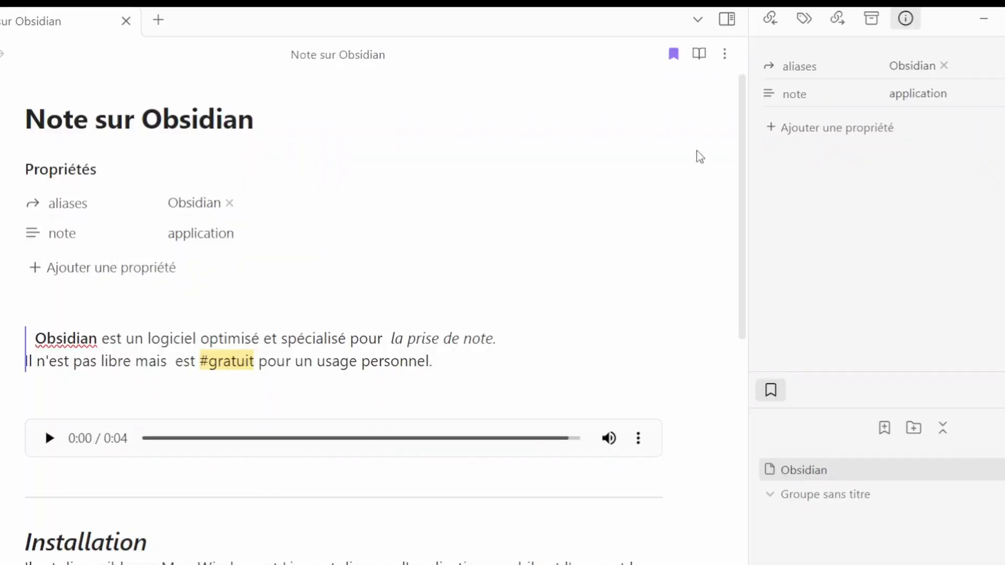
left_click(865, 129)
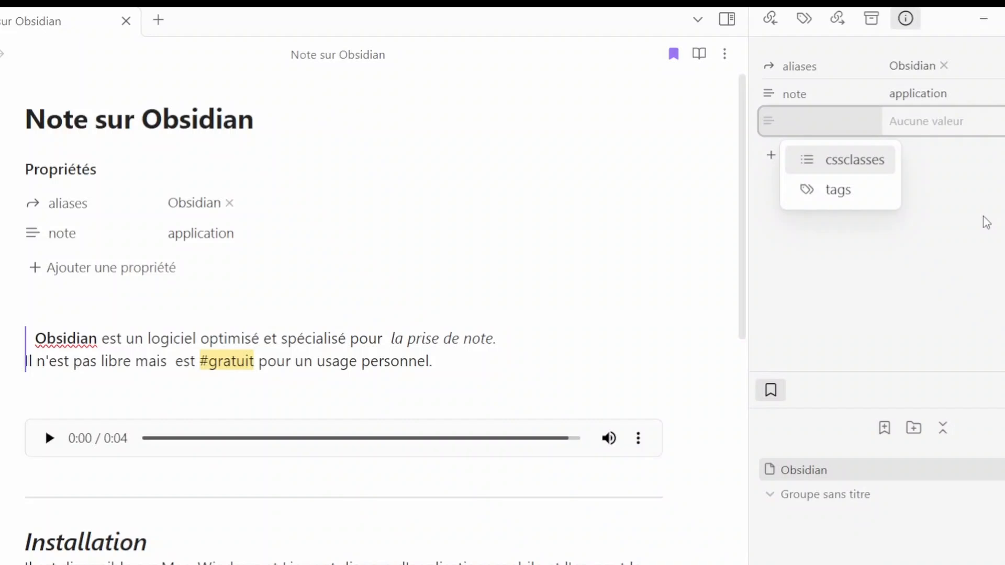
type("date_création")
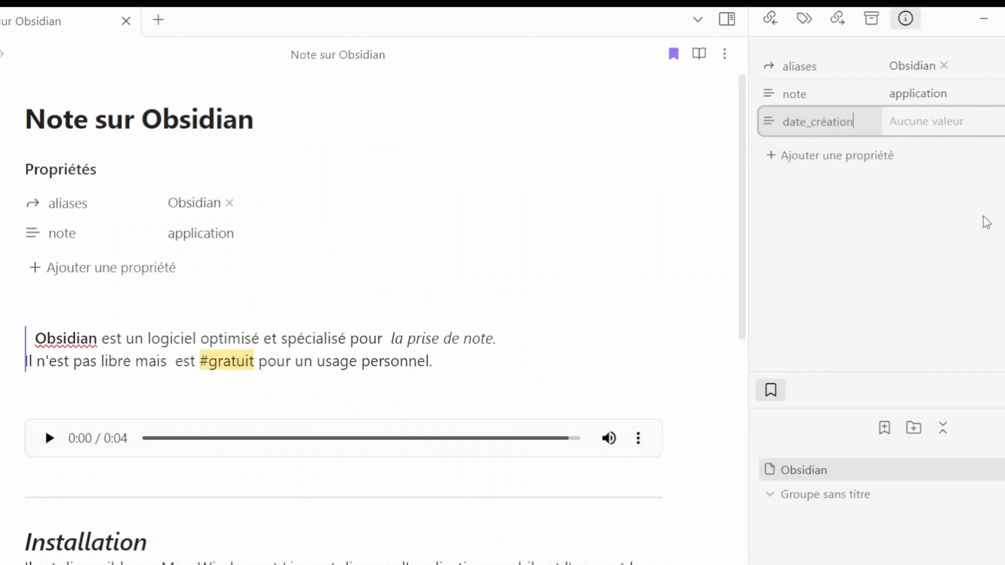
left_click(768, 130)
left_click(879, 144)
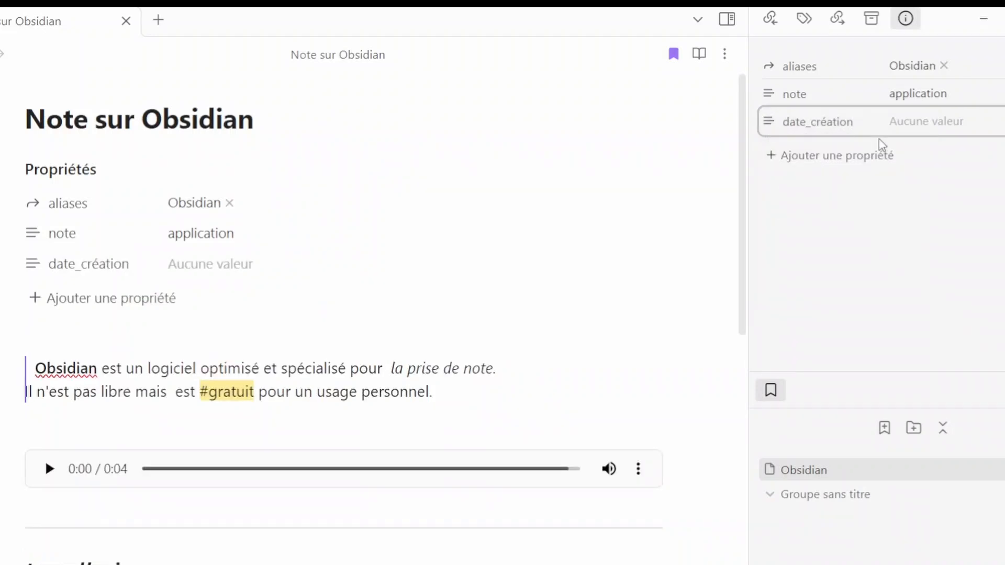
Change the date_création property's type to Date and set its value to 16/03/2024
left_click(768, 122)
mouse_move(853, 141)
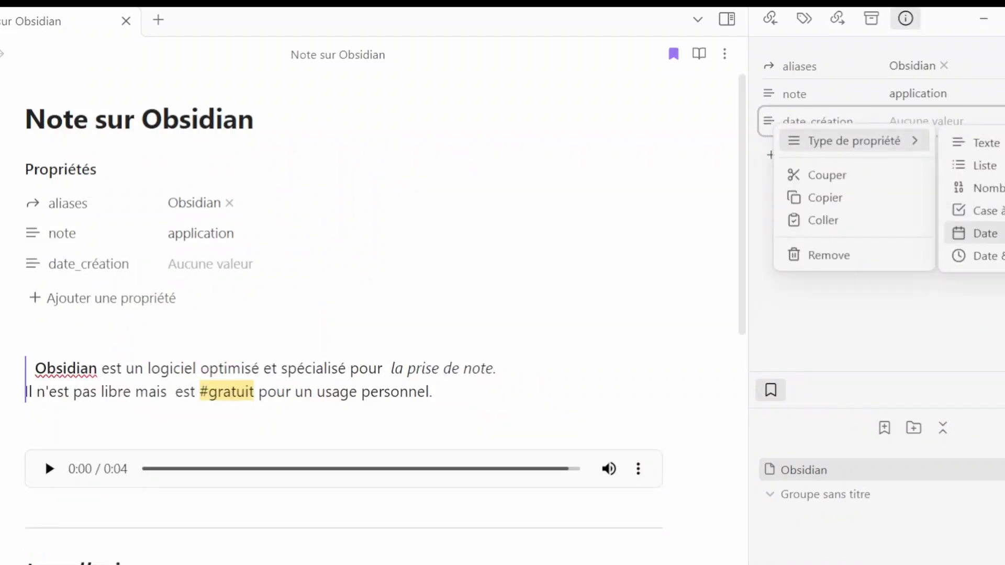
left_click(980, 233)
left_click(909, 122)
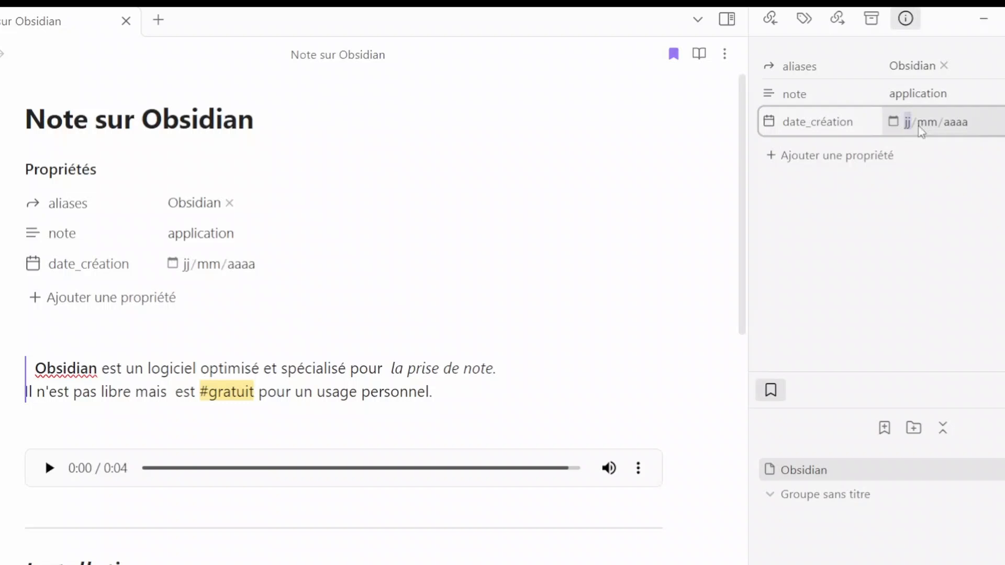
left_click(180, 268)
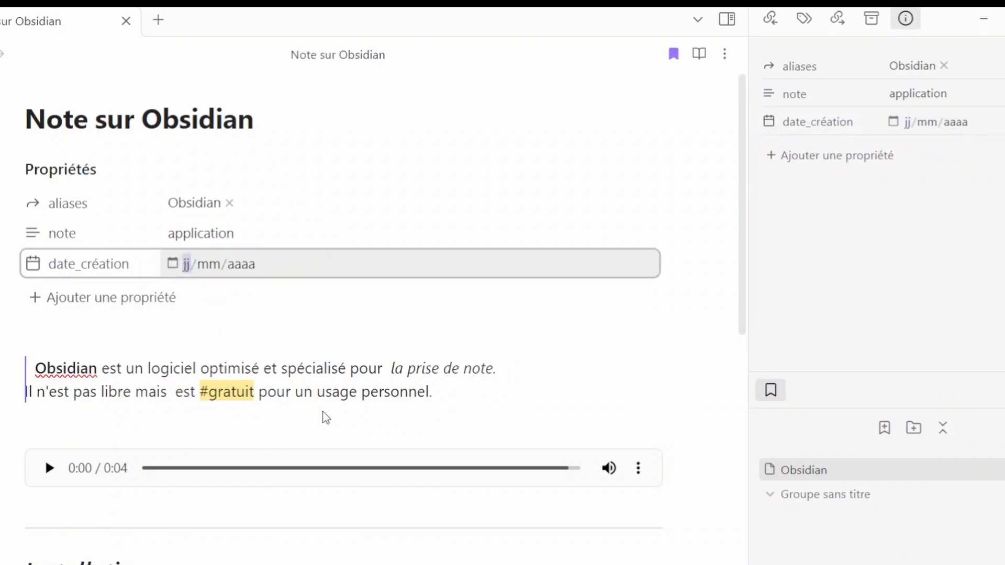
type("16032024")
left_click(248, 328)
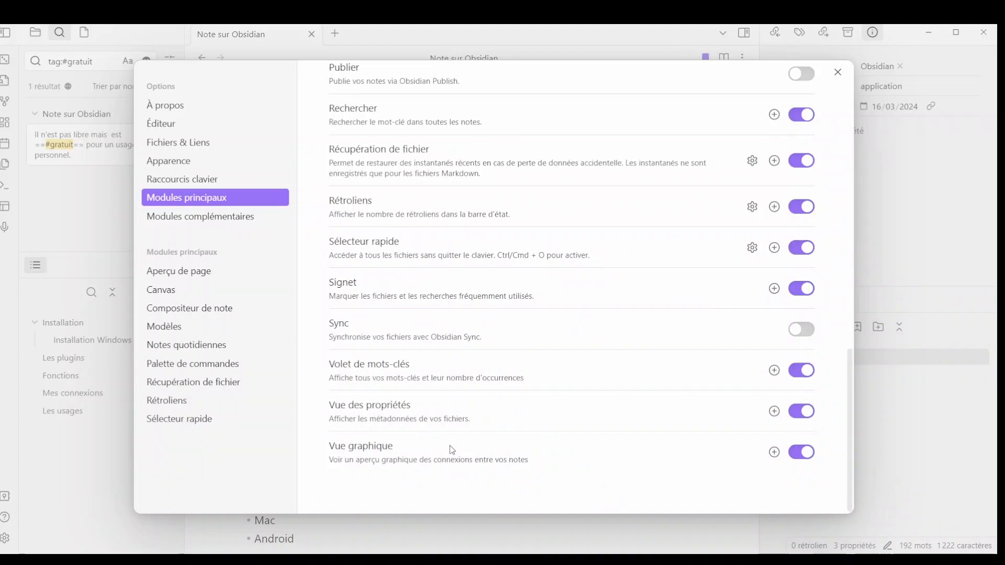
Leave the settings and view the graph of the whole vault
left_click(837, 72)
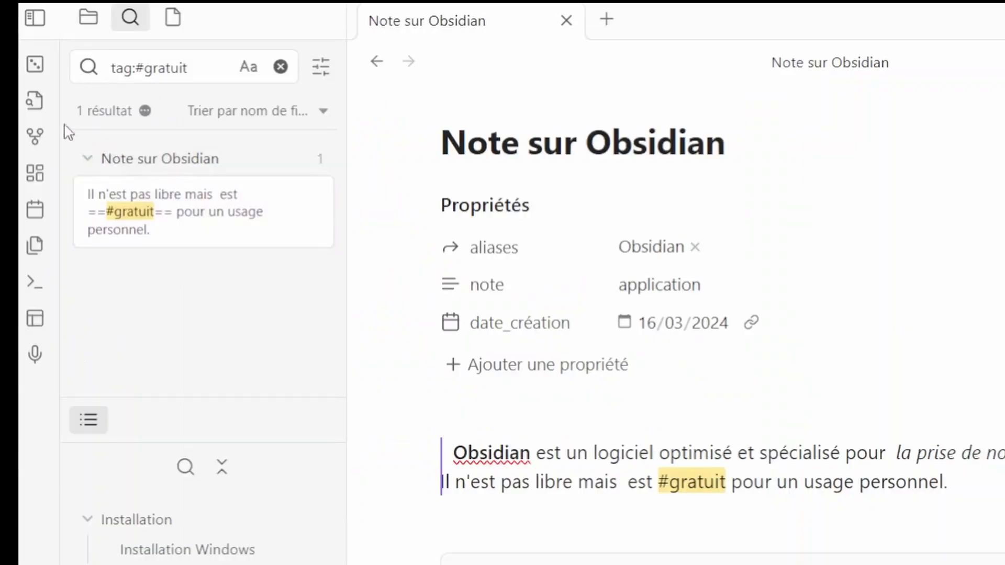
left_click(36, 135)
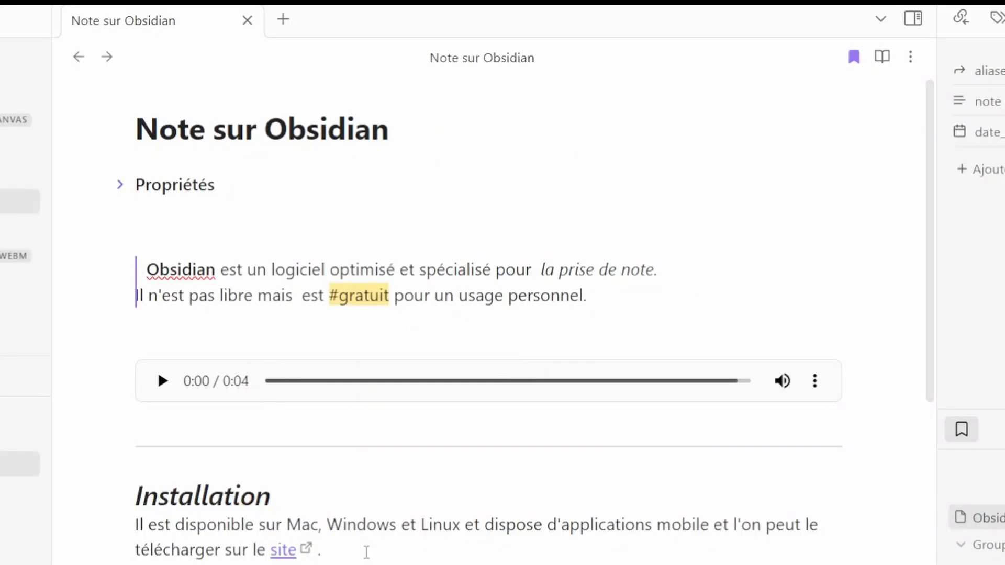
Open the local graph around Note sur Obsidian, dock it beside the file properties pane and hide its graph settings
key("ctrl+p")
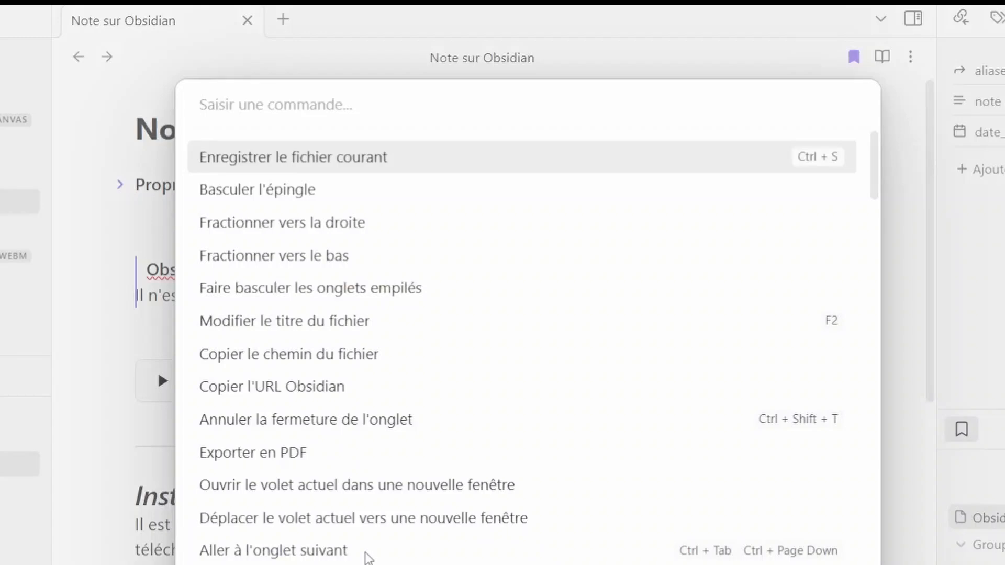
type("grap")
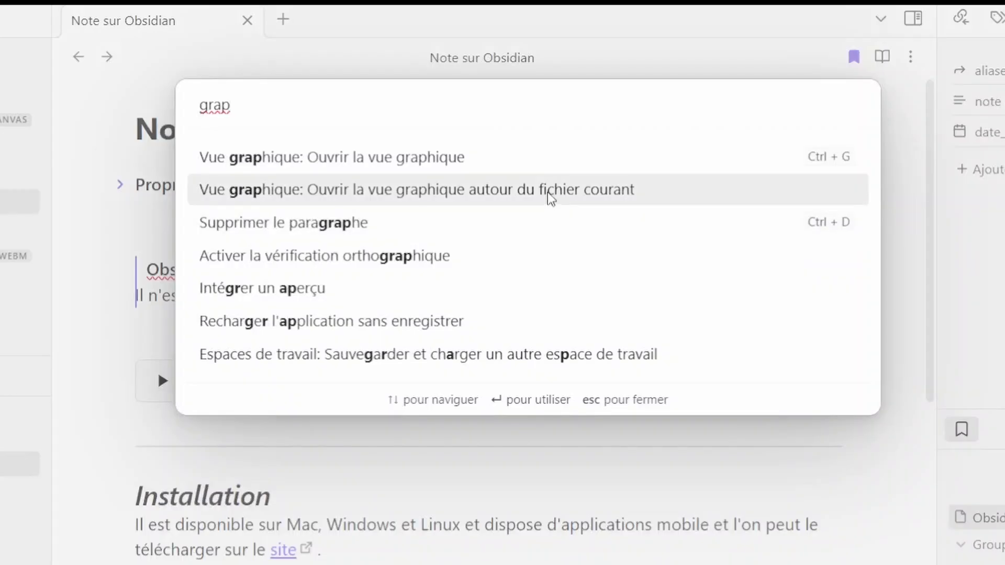
left_click(550, 198)
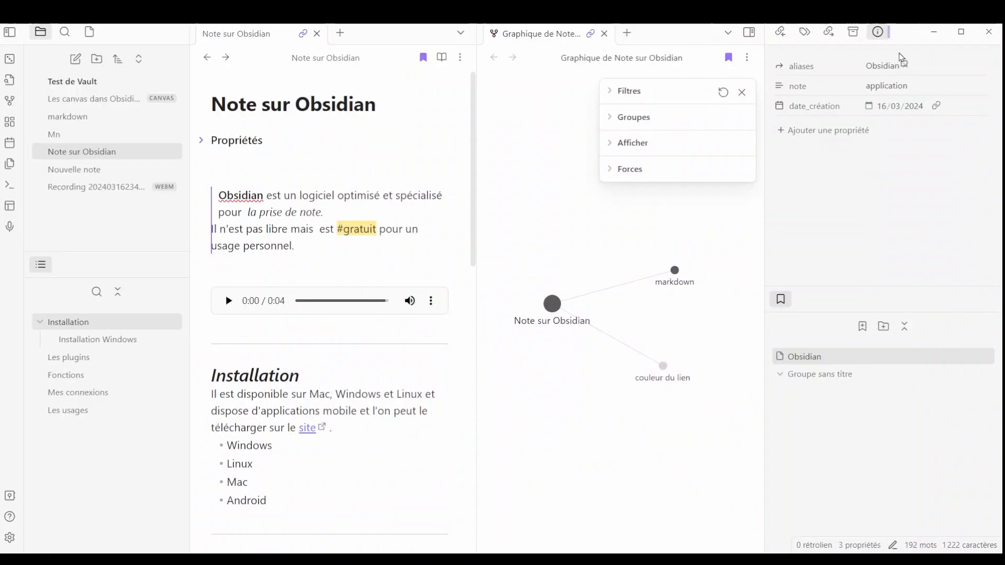
left_click_drag(901, 57, 898, 55)
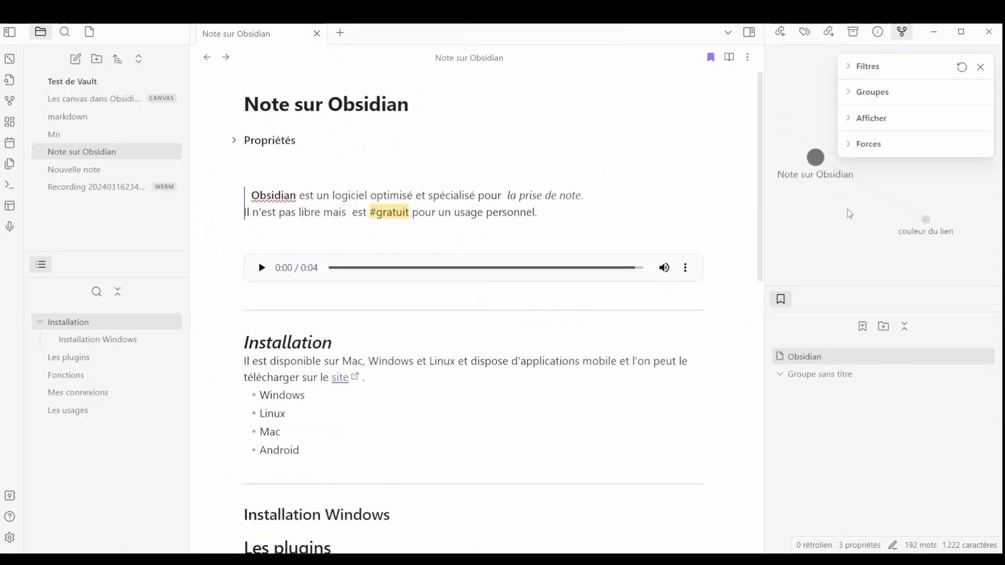
left_click(984, 69)
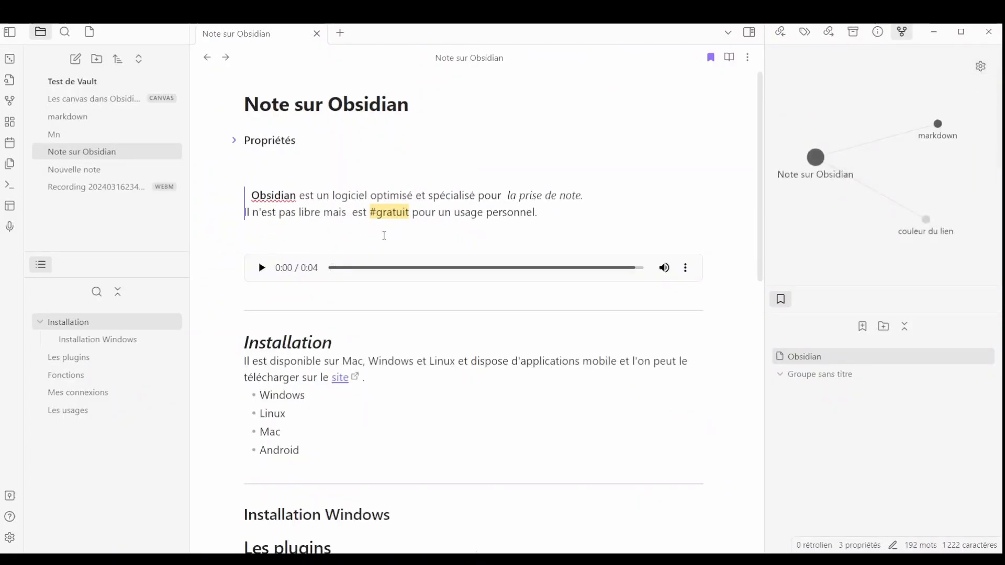